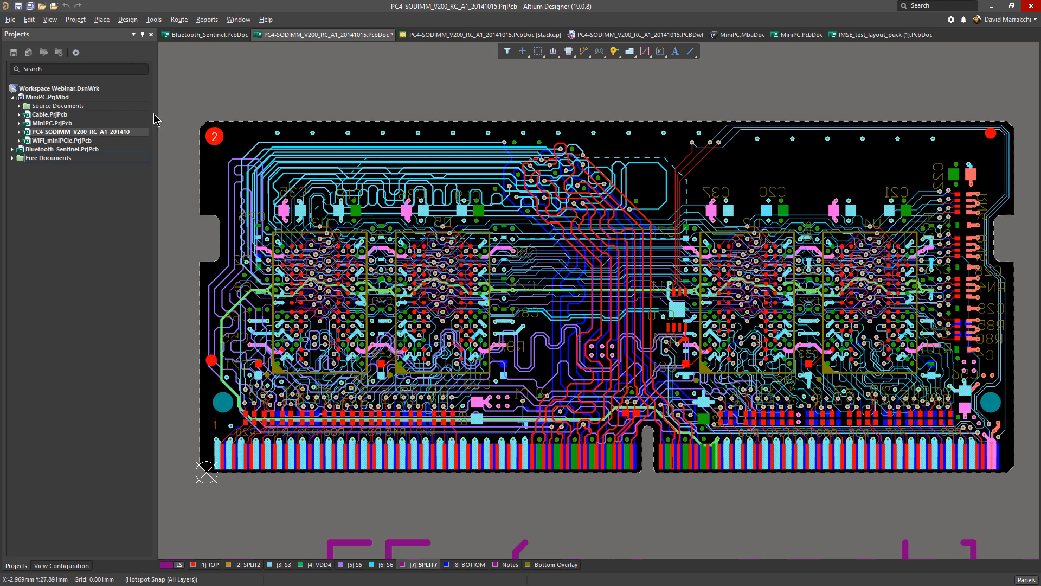
Open the board's layer stack impedance settings and add a single-ended 50 Ω impedance profile
left_click(128, 20)
left_click(180, 136)
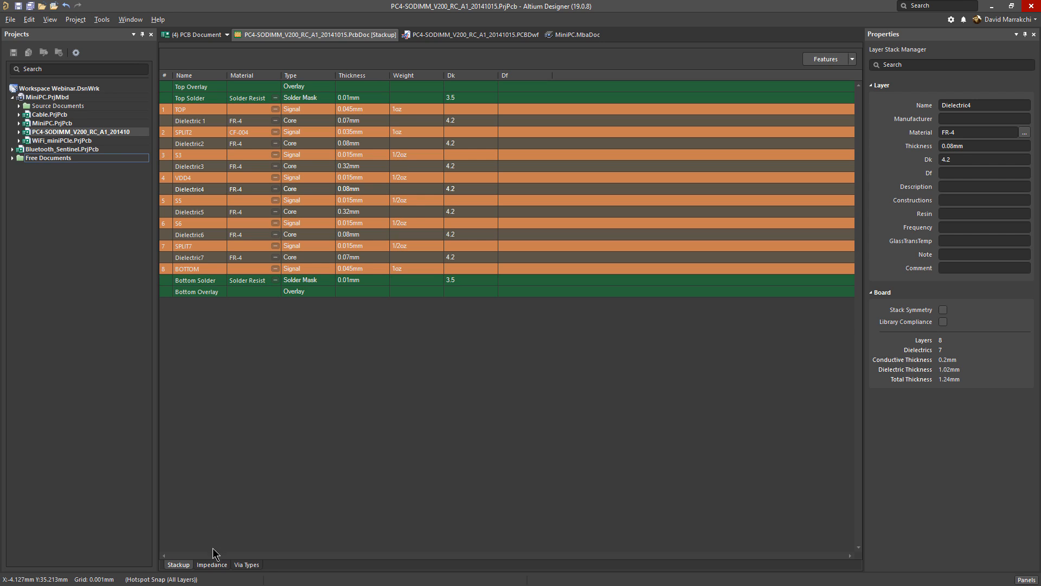
left_click(212, 565)
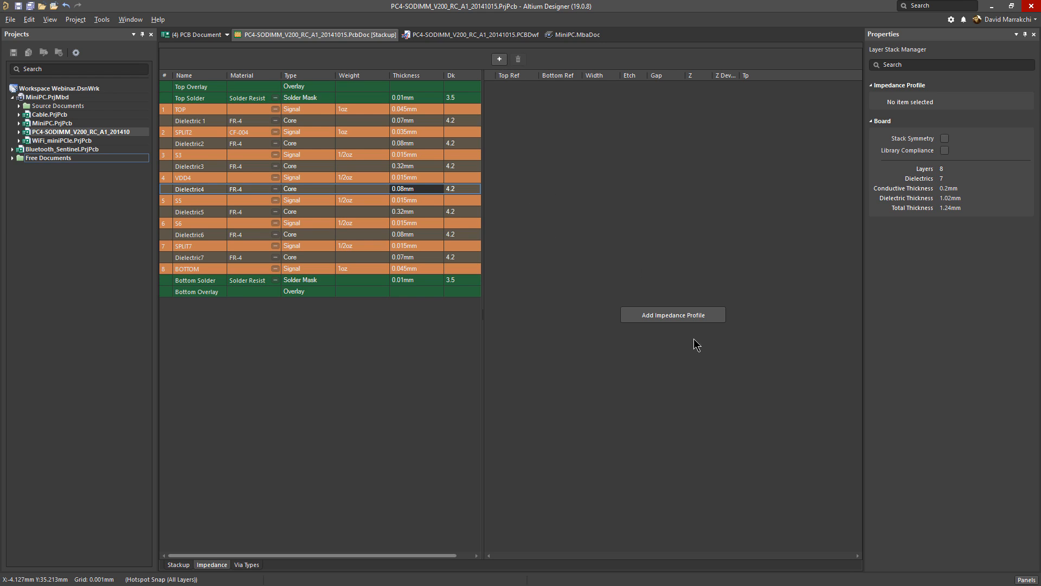
left_click(499, 58)
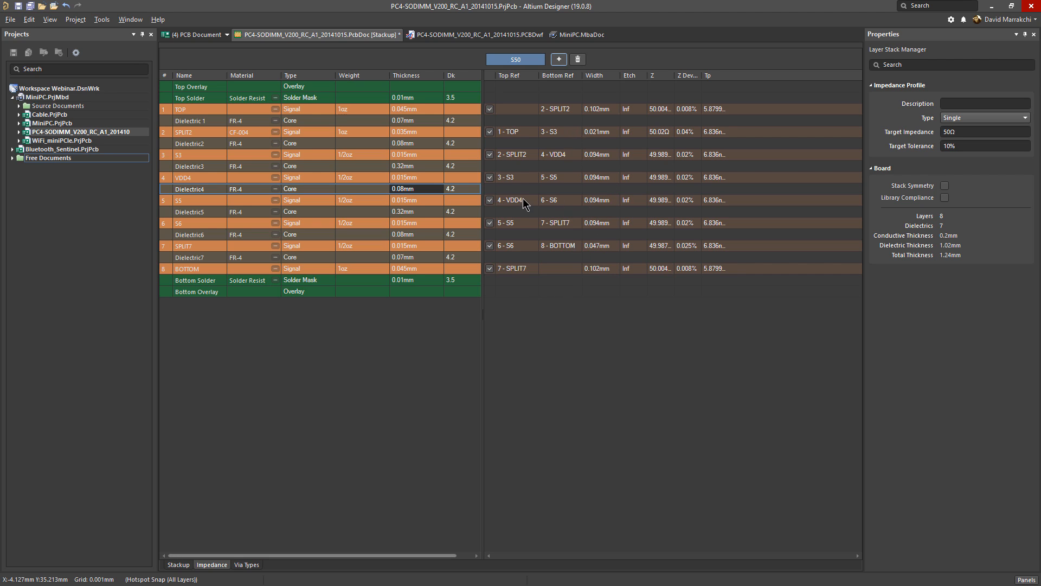
Examine the reference layers available for TOP, SPLIT2 and S3 in the impedance profile and the signal layer types
left_click(535, 111)
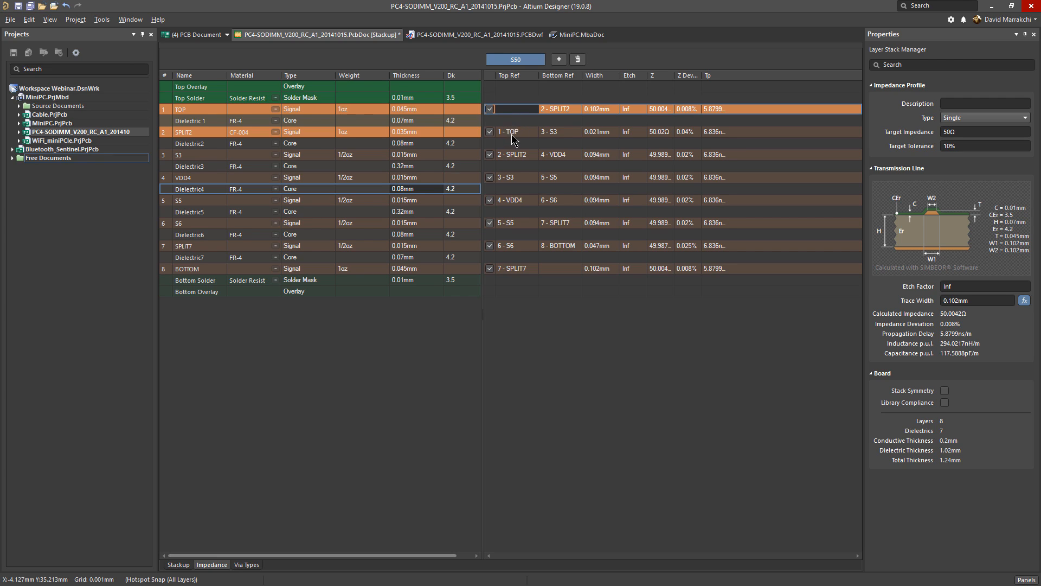
left_click(558, 110)
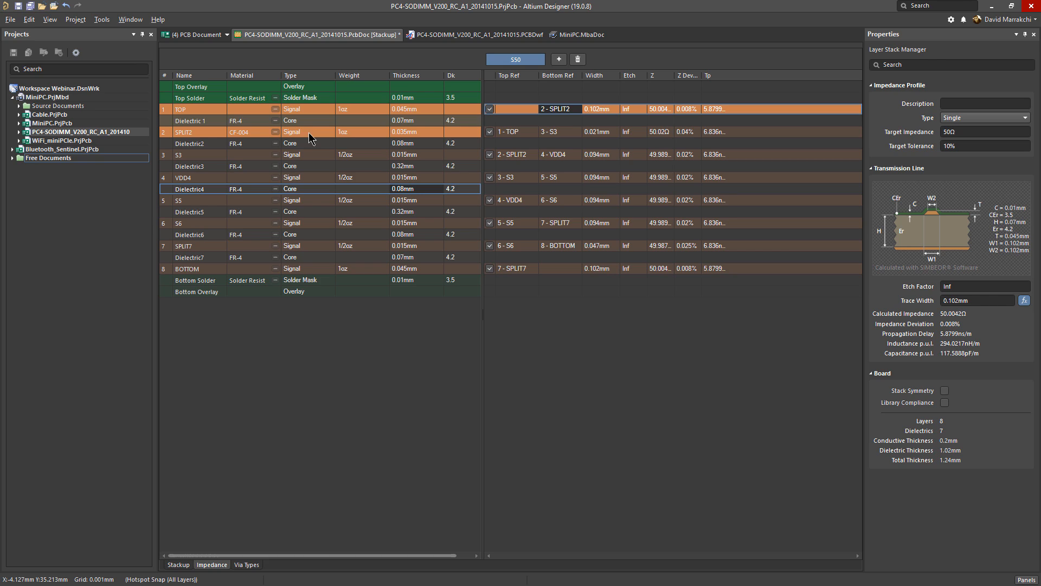
left_click(577, 111)
left_click(576, 111)
left_click(571, 109)
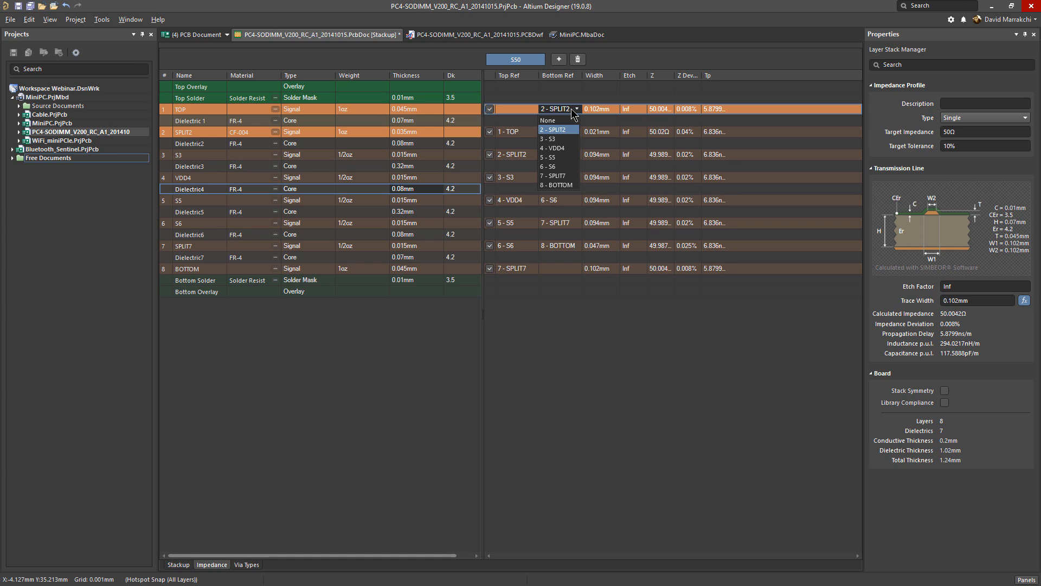
left_click(571, 108)
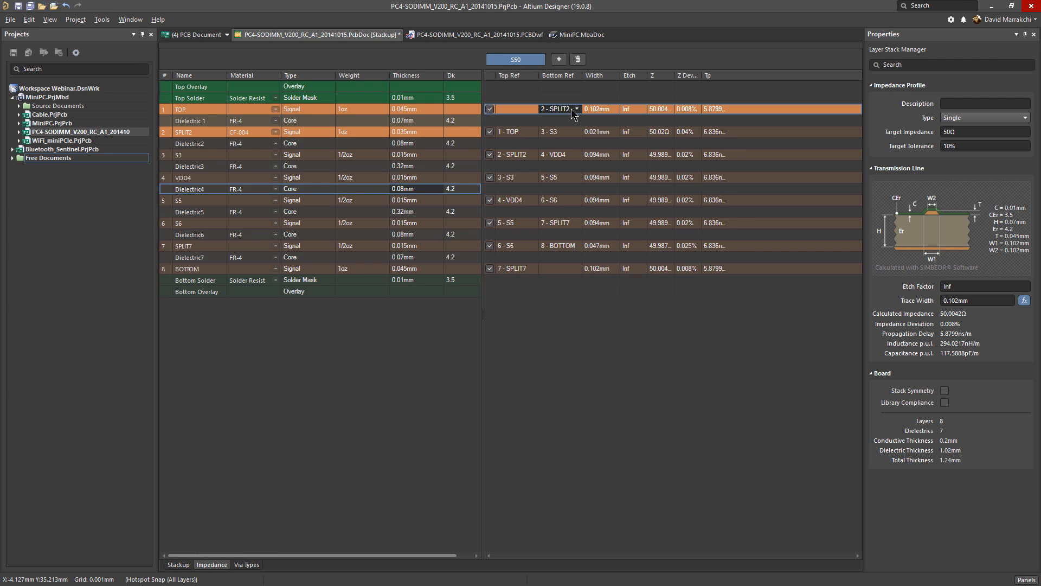
left_click(568, 131)
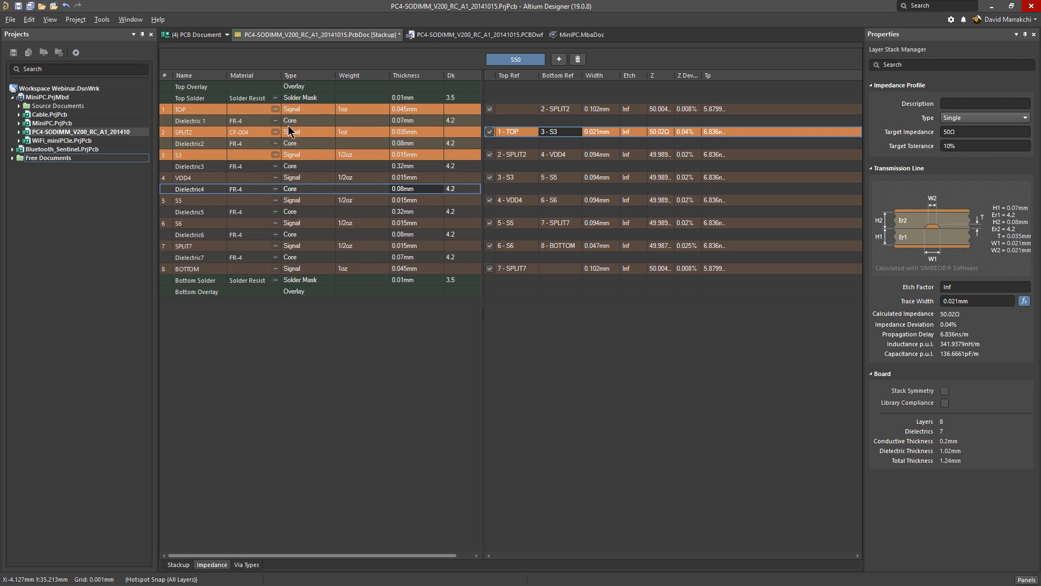
left_click(325, 111)
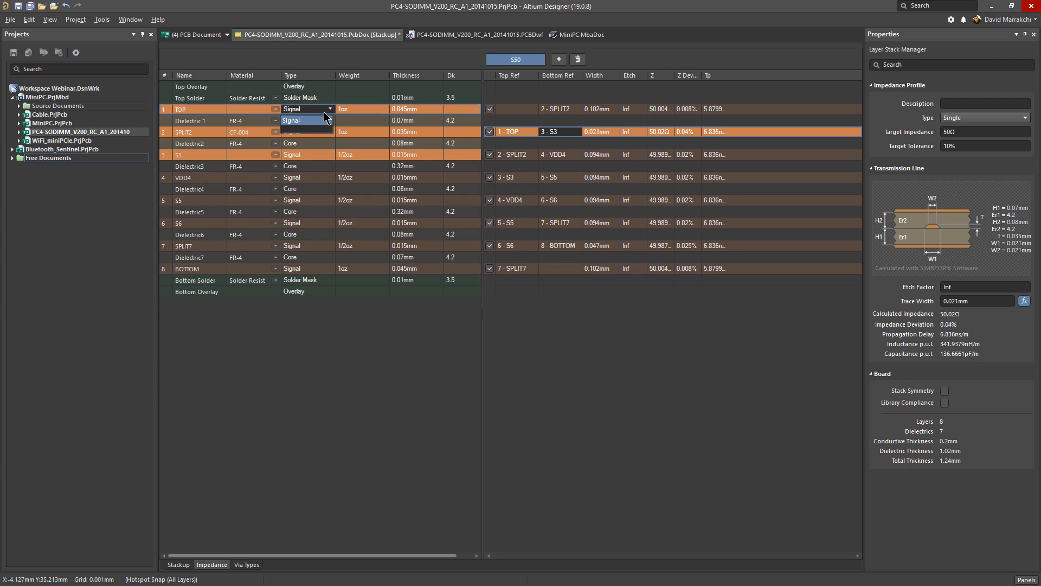
left_click(325, 113)
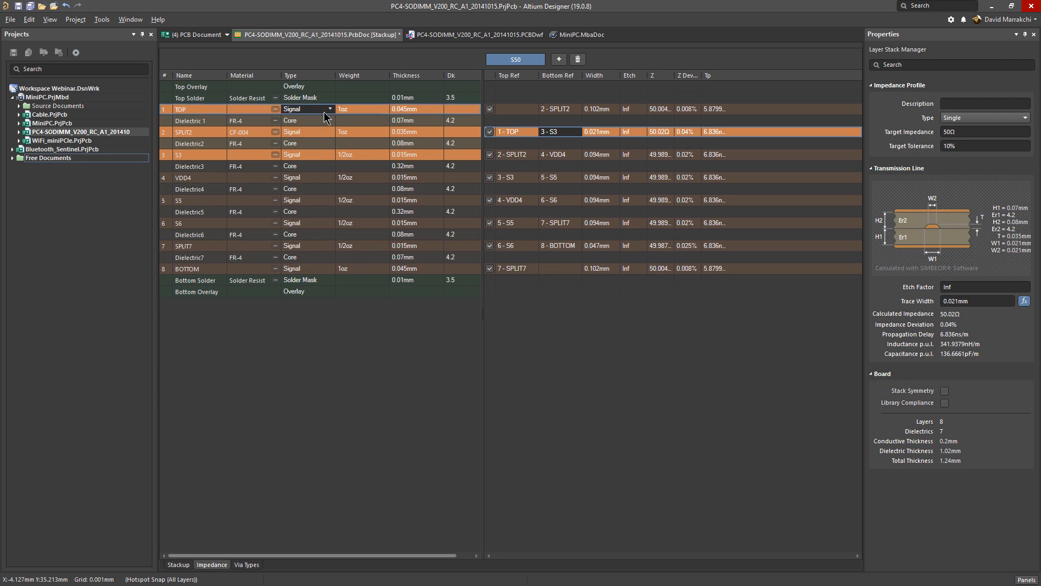
left_click(316, 155)
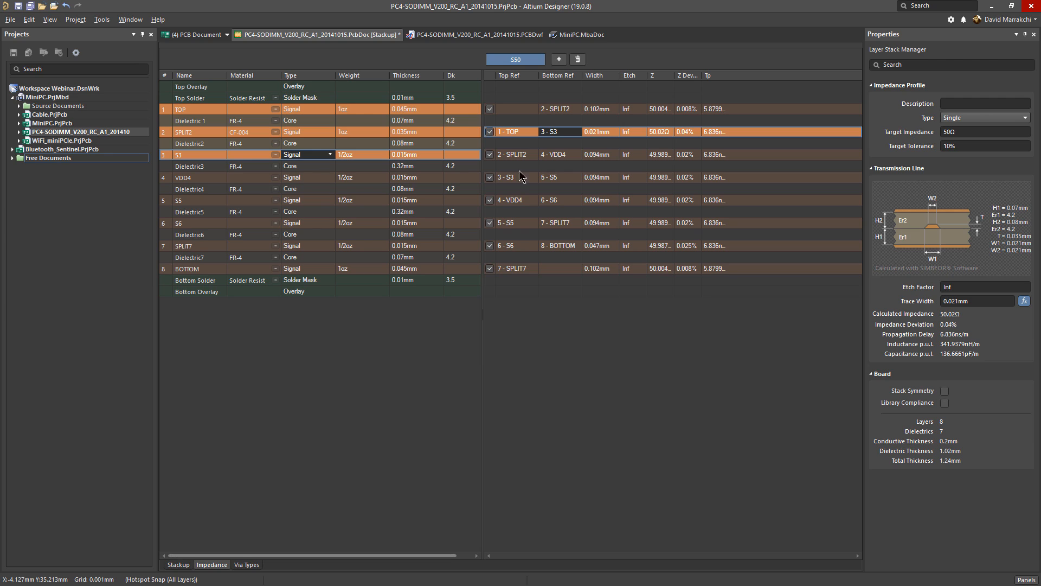
left_click(566, 159)
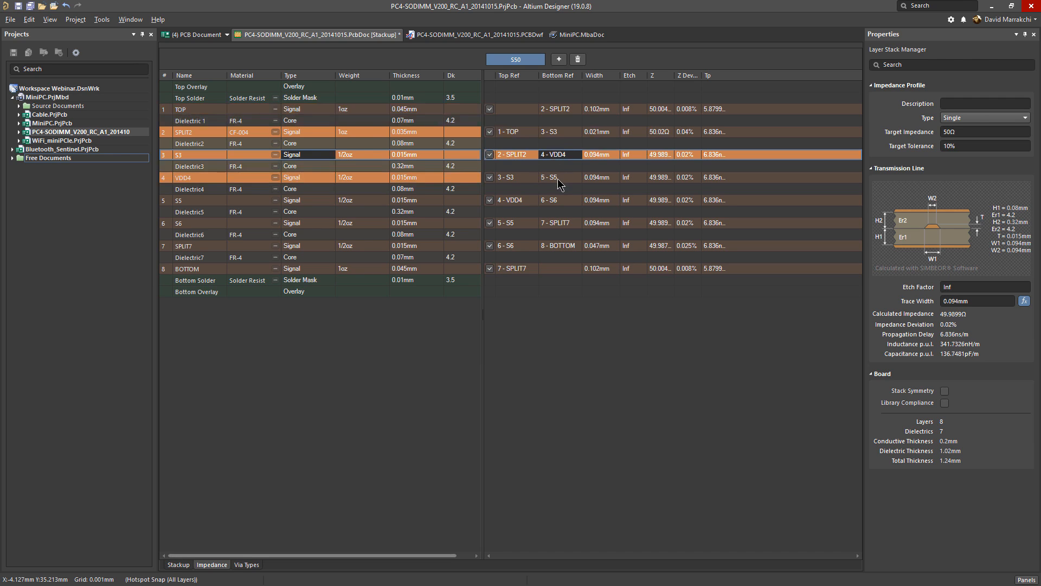
Try 7 - SPLIT7 as the bottom reference for the VDD4 layer and restore 5 - S5
left_click(561, 180)
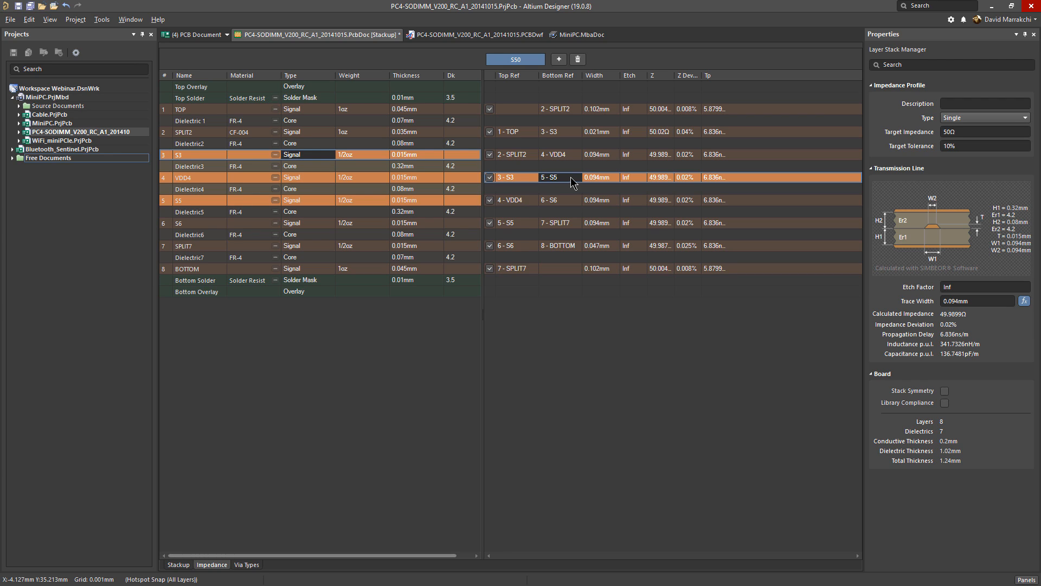
left_click(570, 182)
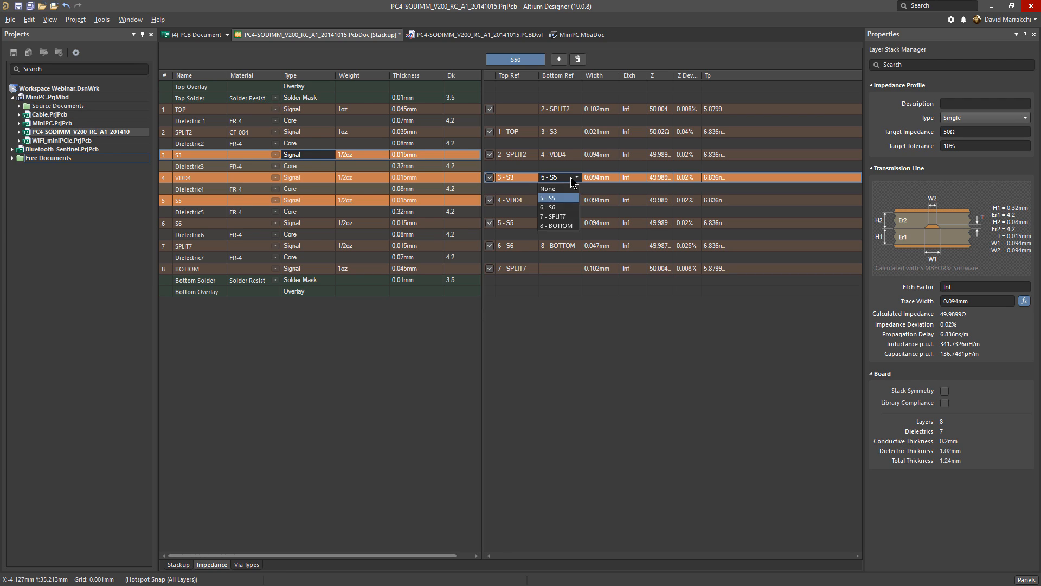
left_click(567, 217)
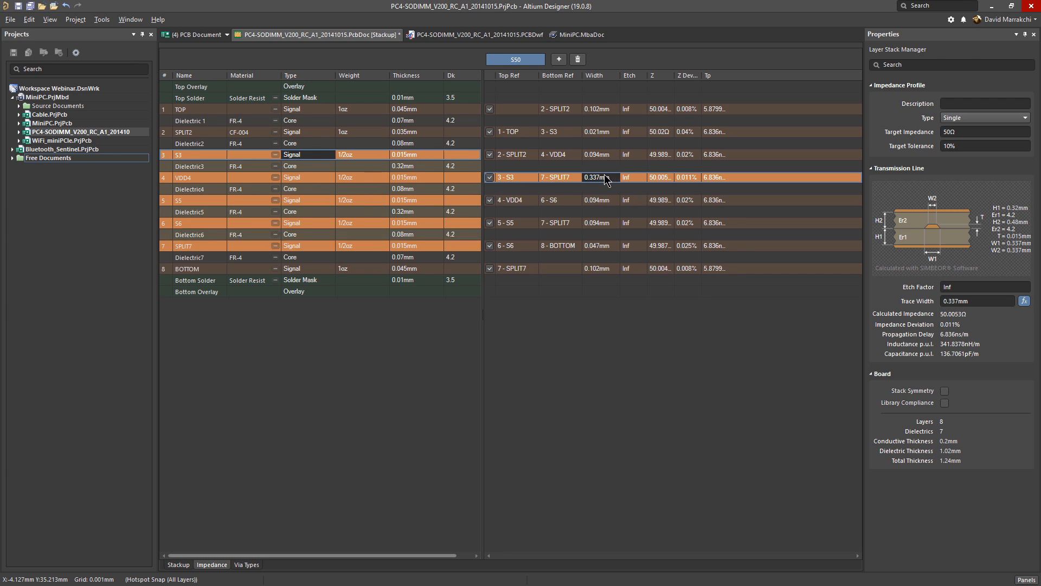
left_click(564, 177)
left_click(569, 206)
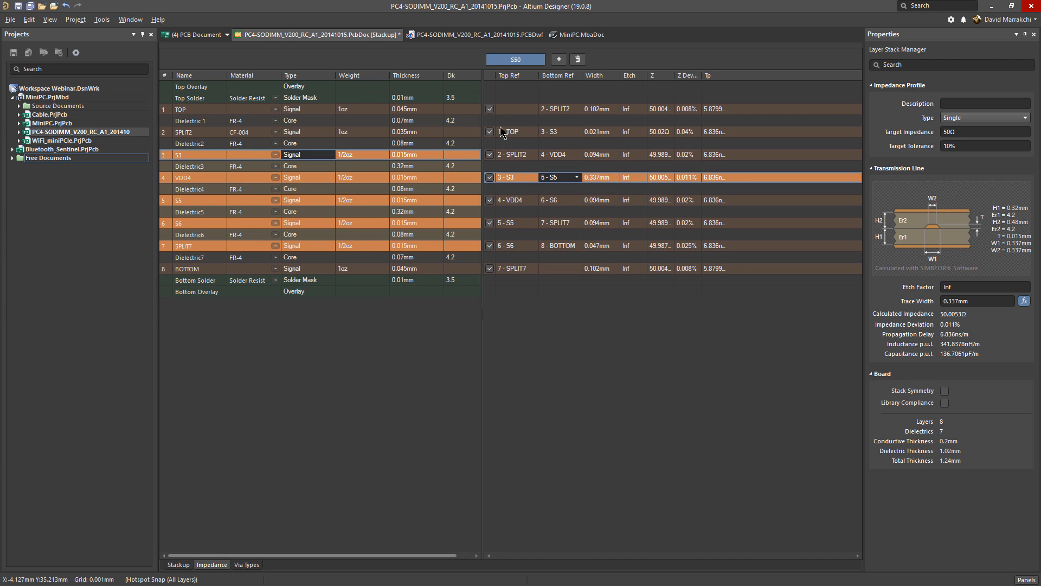
Exclude TOP, SPLIT2 and VDD4 from the impedance profile and include all three layers again
left_click(490, 109)
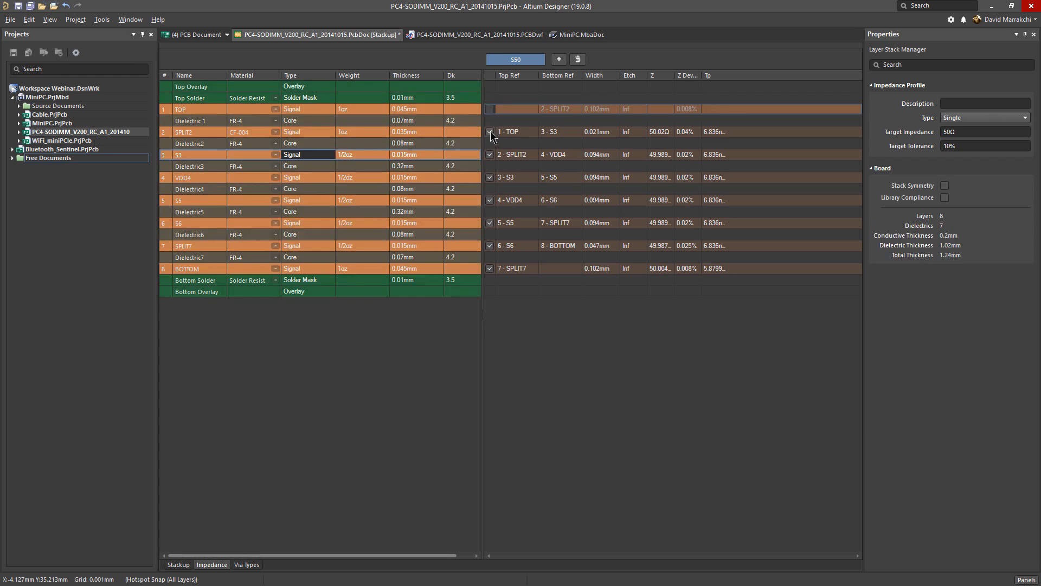
left_click(490, 132)
left_click(490, 177)
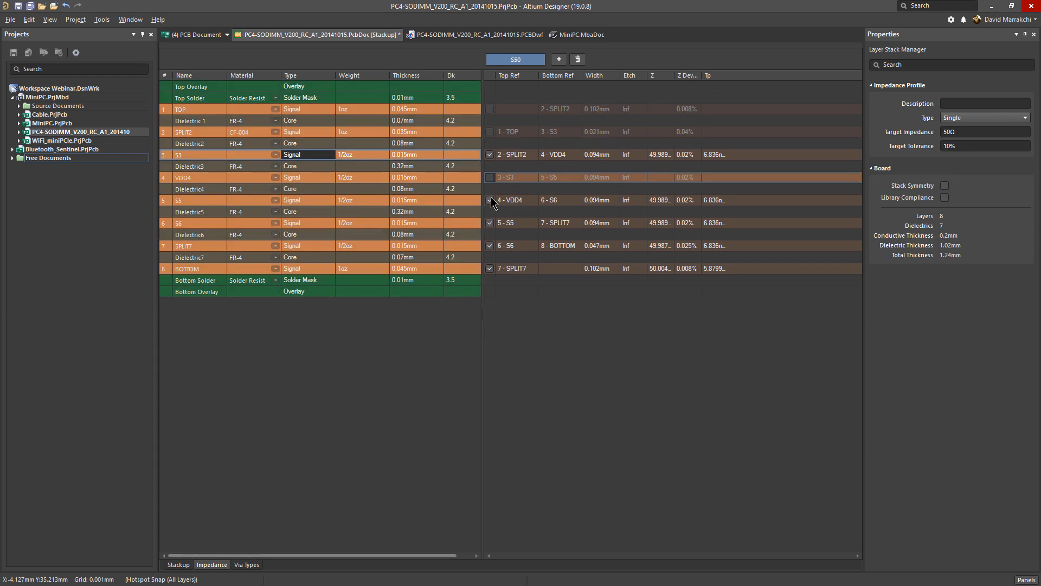
left_click(490, 109)
left_click(490, 132)
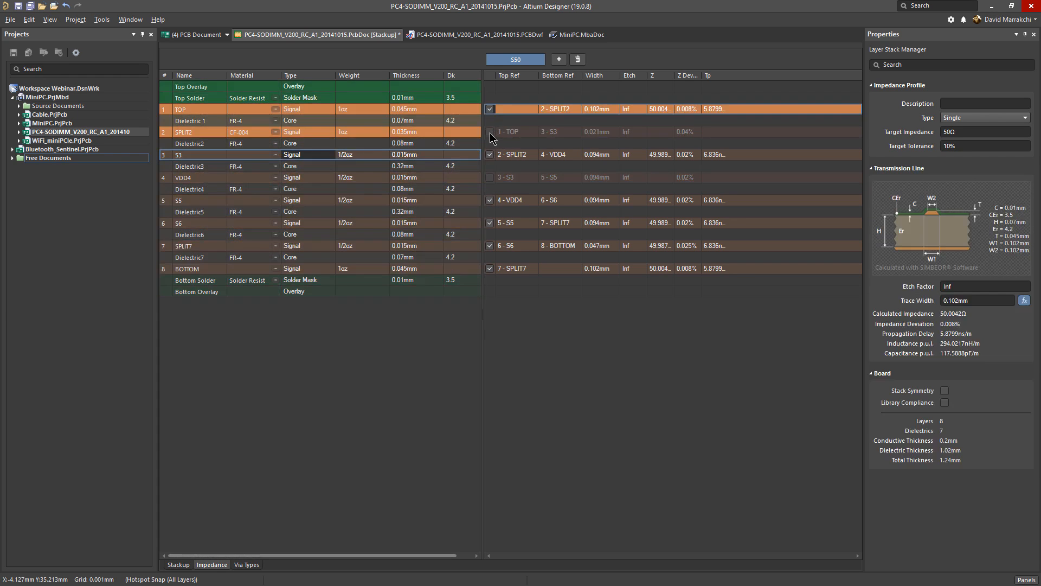
left_click(490, 178)
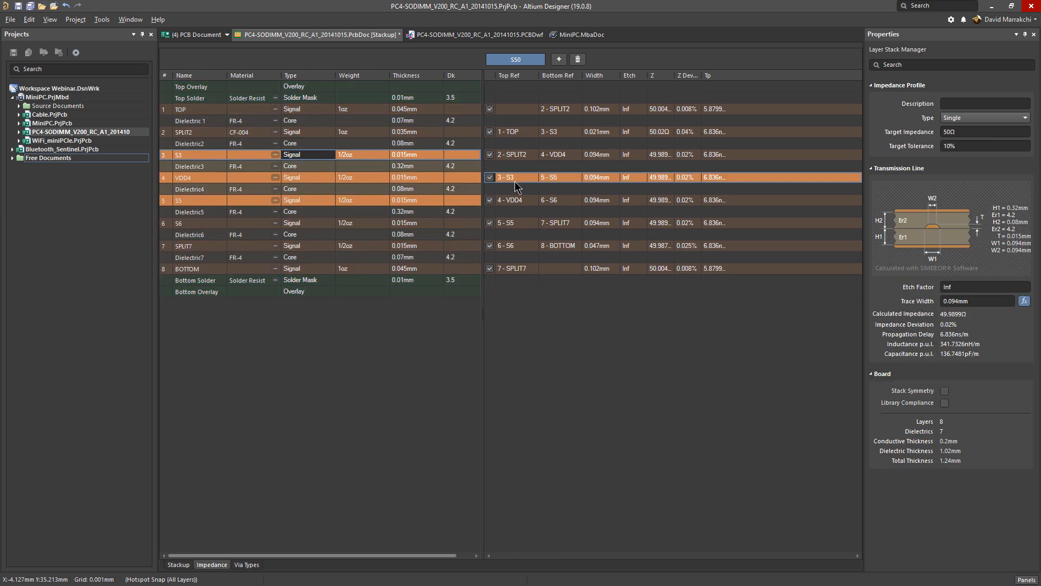
Set the etch factor of the VDD4 layer's transmission line to 2.5
double_click(961, 134)
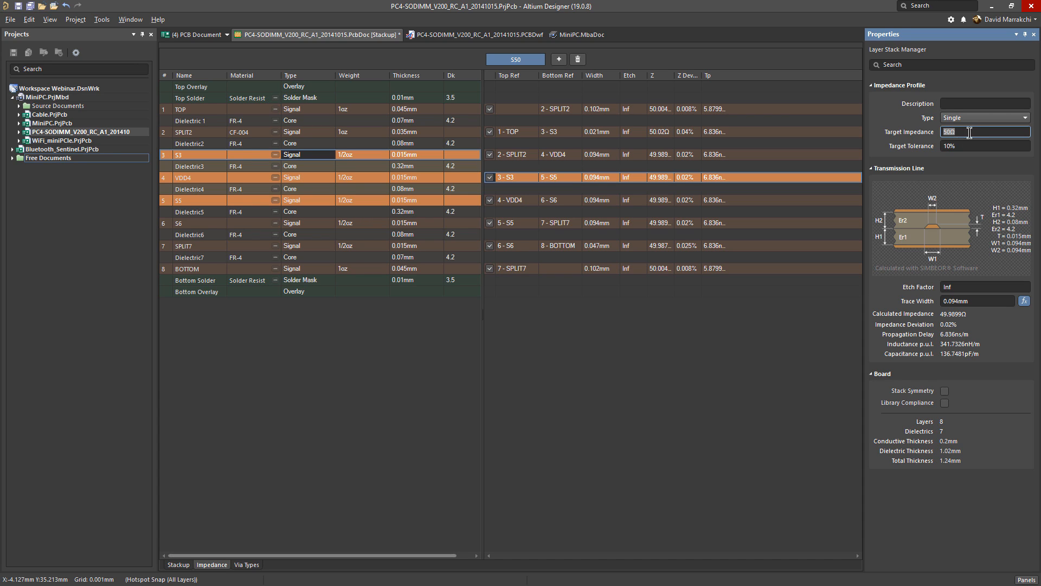
left_click(967, 146)
left_click(961, 287)
type("2.5")
left_click(971, 301)
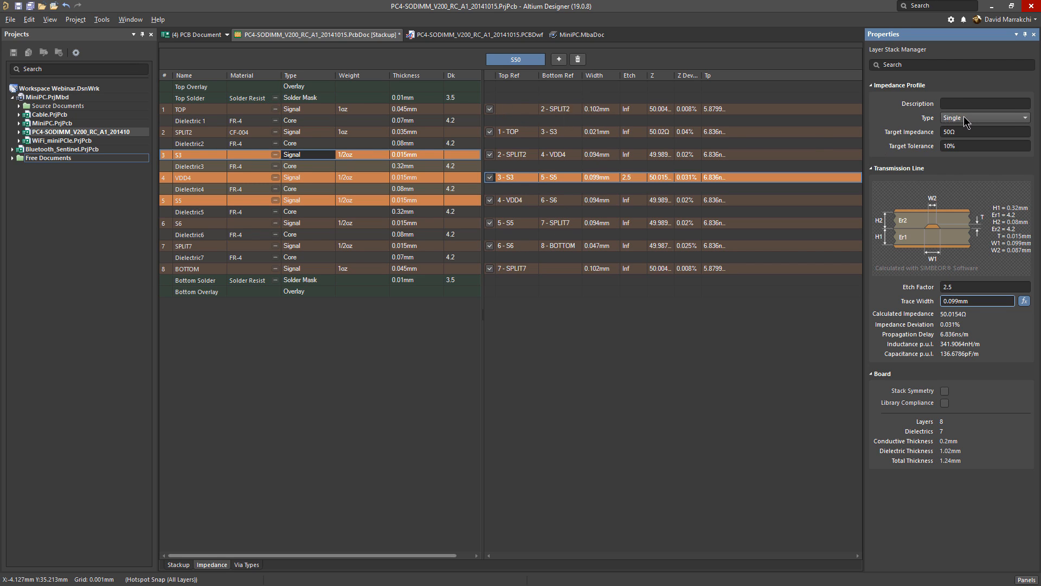
Try a 0.025 mm trace width for the SPLIT2 layer and recalculate the width from the target impedance
left_click(598, 111)
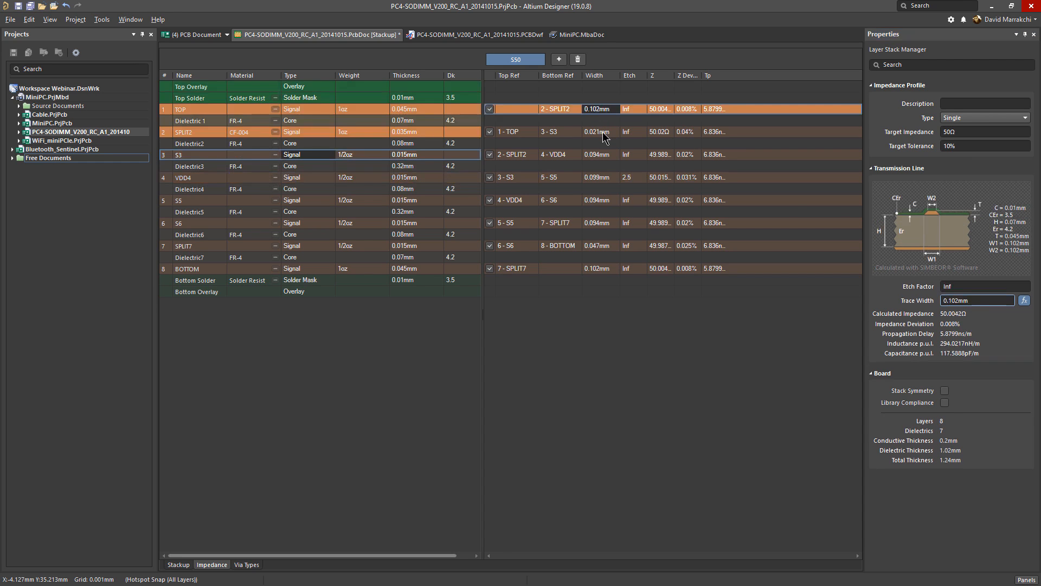
left_click(599, 132)
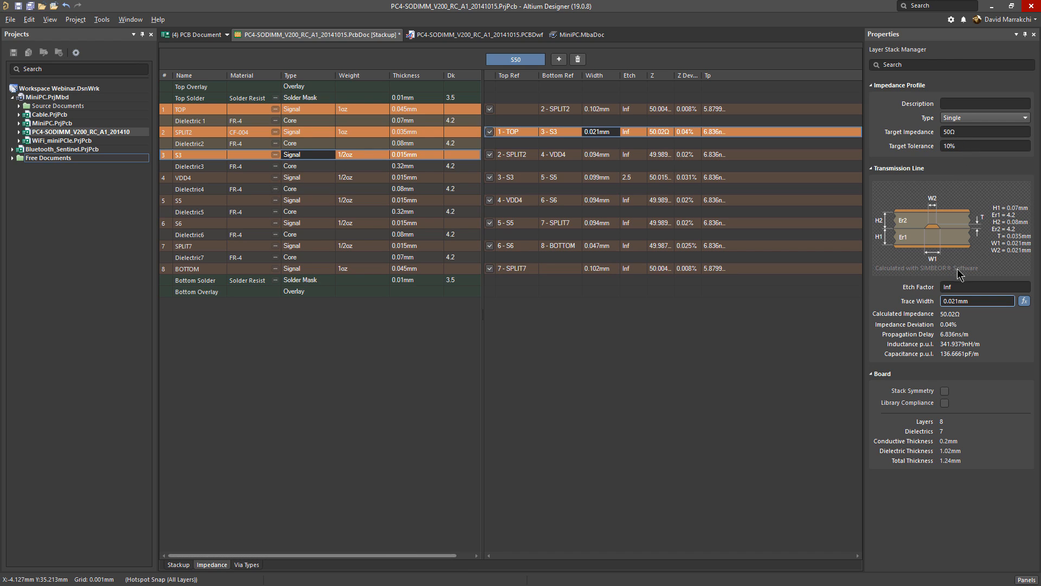
left_click(959, 302)
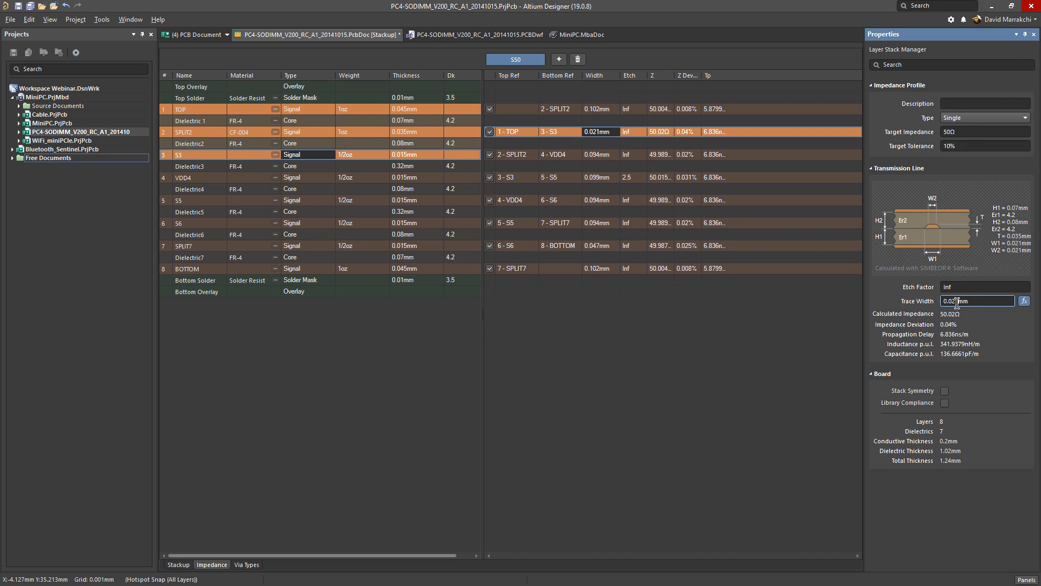
key("BackSpace")
key("BackSpace")
key("Return")
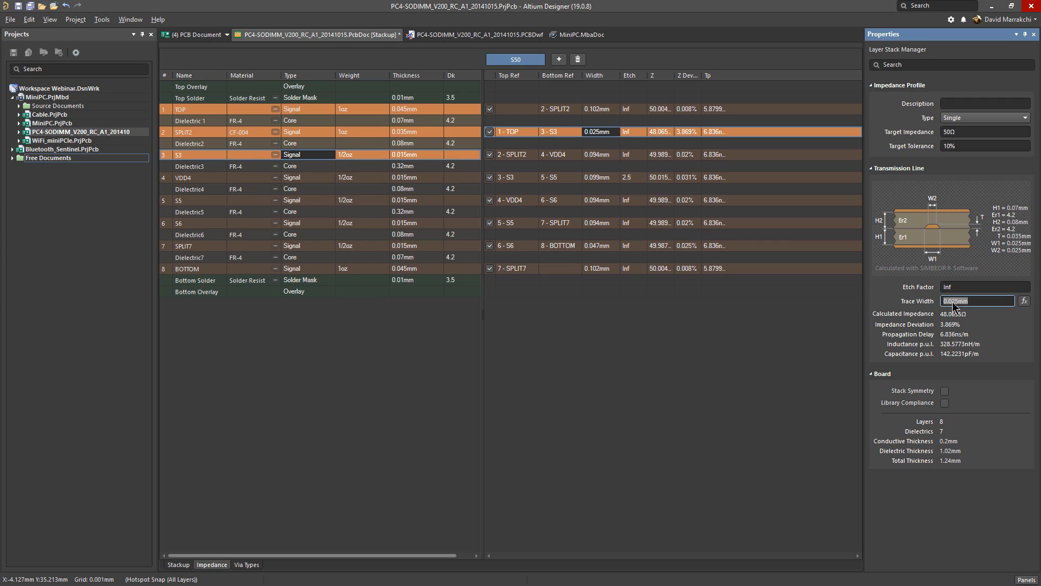
left_click(1027, 304)
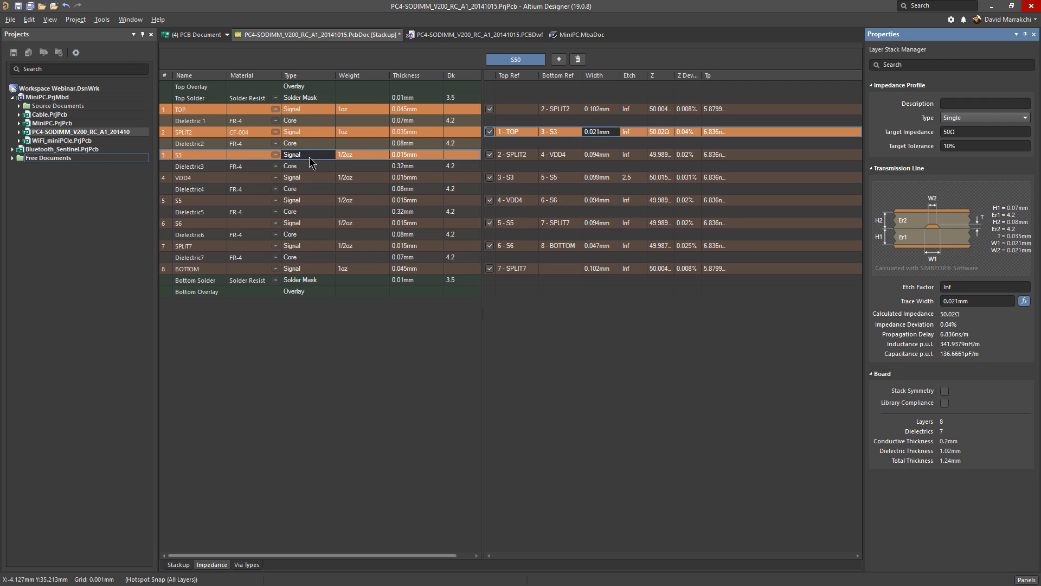
Try a thickness of 0.15 mm for Dielectric 1 and undo the change
left_click(102, 19)
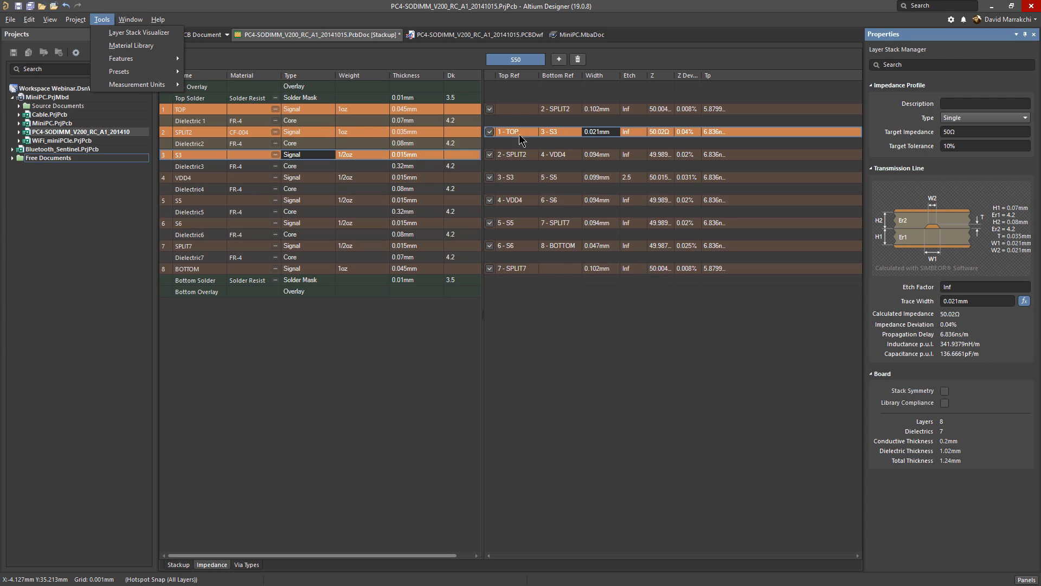
left_click(568, 133)
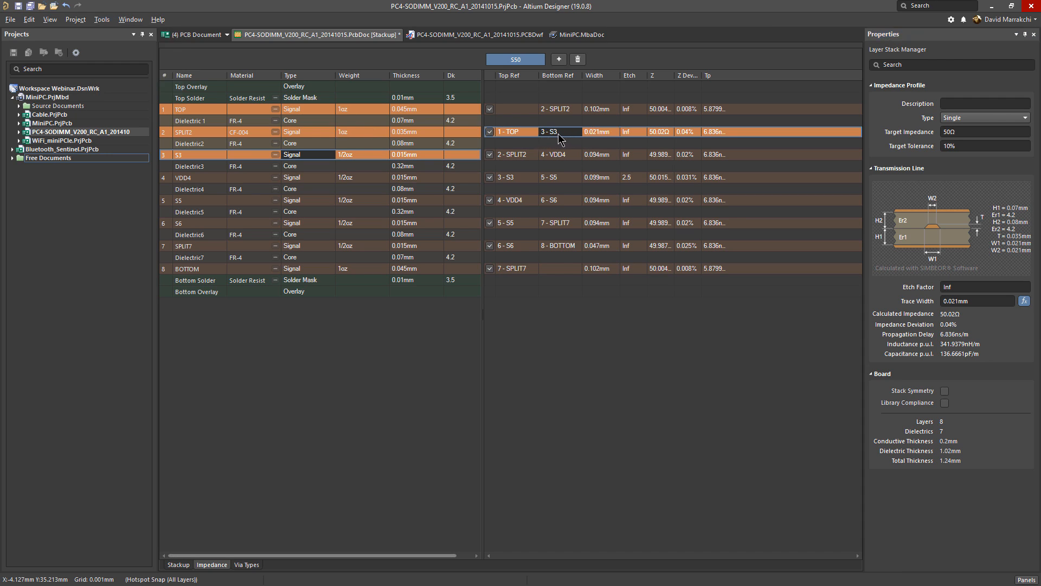
left_click(408, 121)
left_click(406, 143)
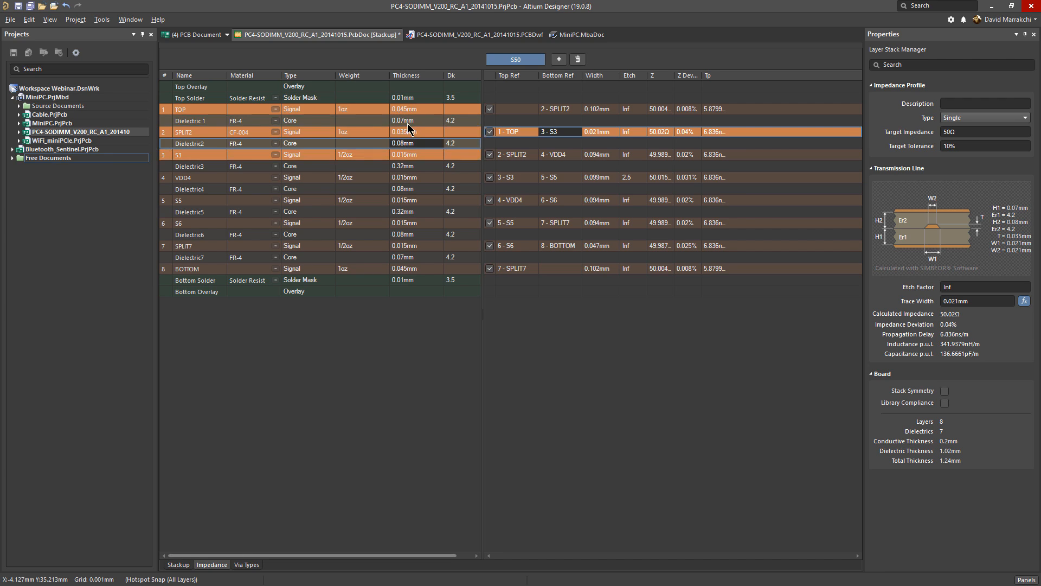
left_click(407, 122)
left_click(406, 144)
left_click(400, 122)
left_click(401, 121)
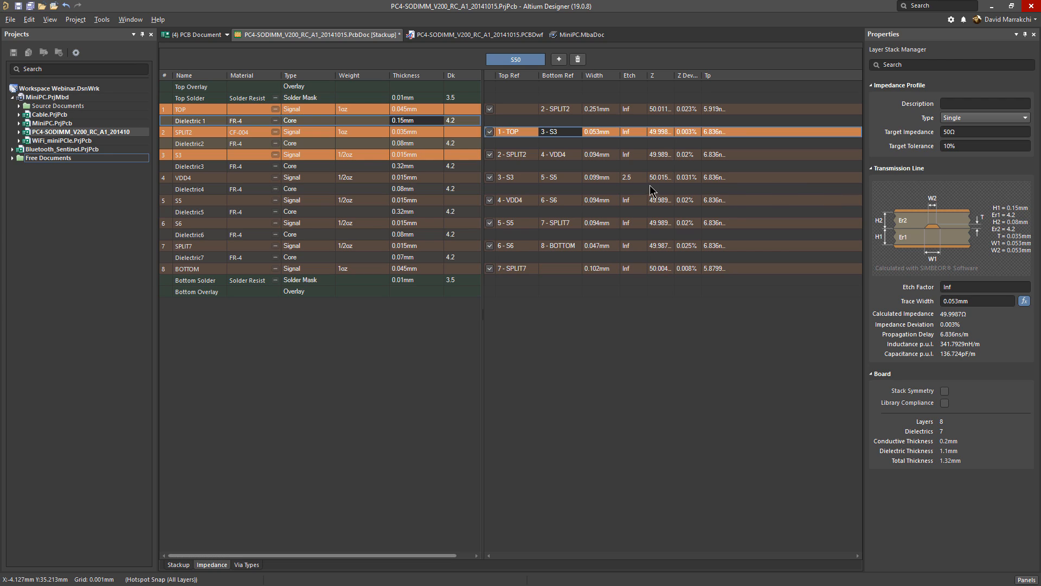
key("ctrl+z")
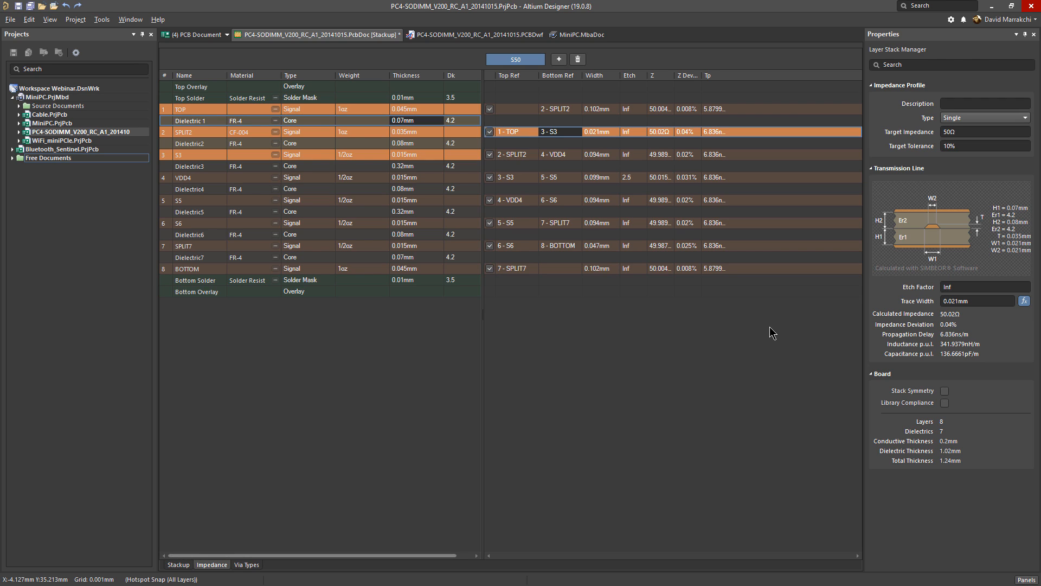
Add a second single-ended 50 Ω impedance profile with the description clk50ohm
left_click(559, 59)
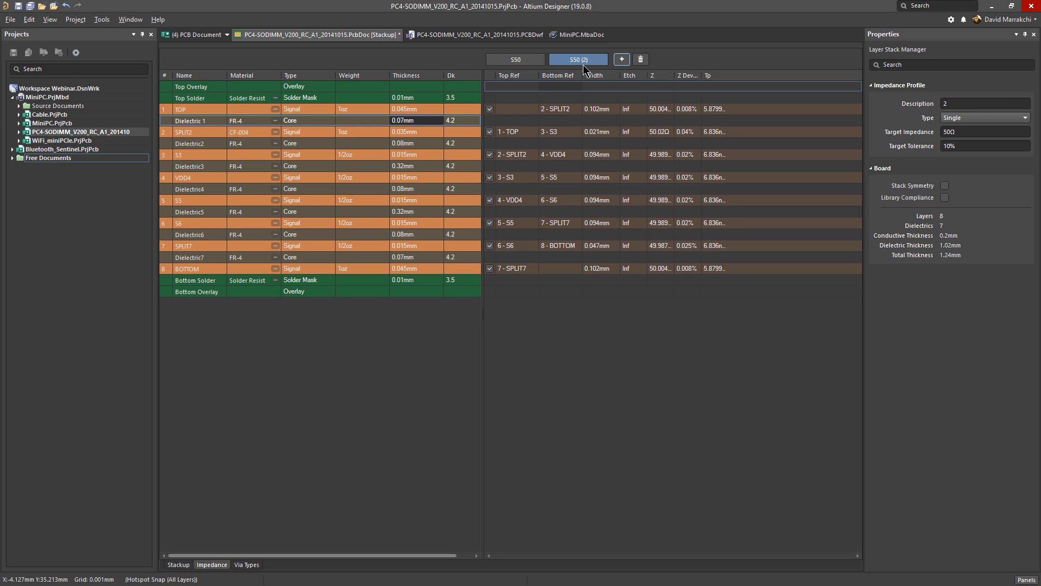
left_click(957, 103)
key("BackSpace")
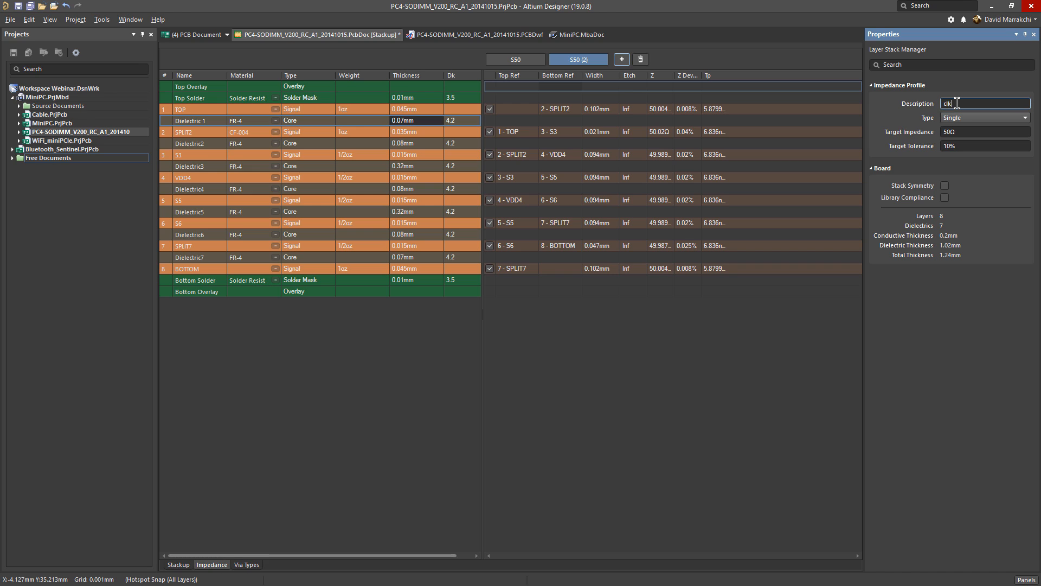
type("clk50ohm")
left_click(573, 135)
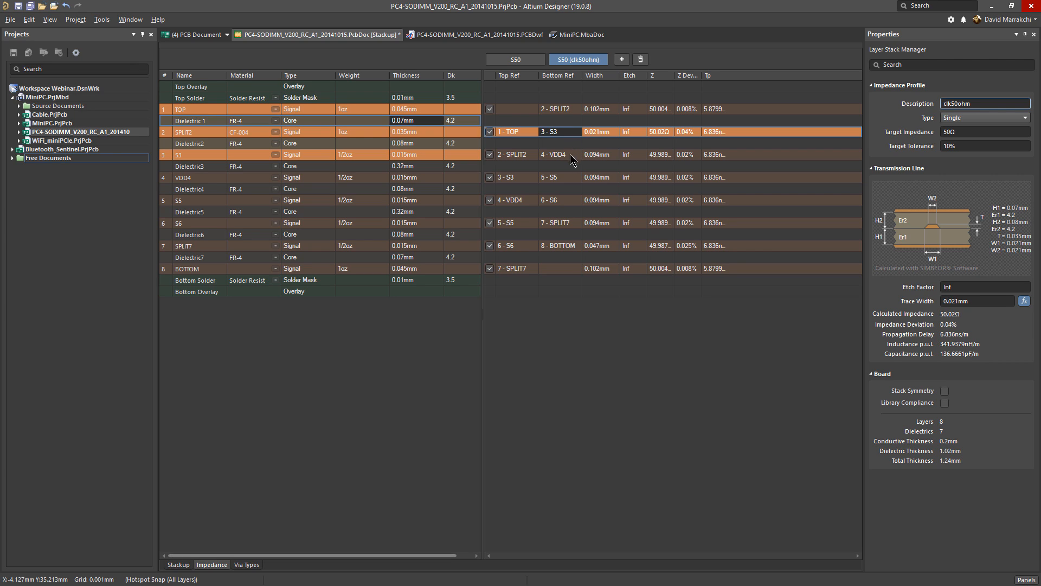
Try inserting a prepreg layer below Dielectric3 and undo the insertion
left_click(572, 156)
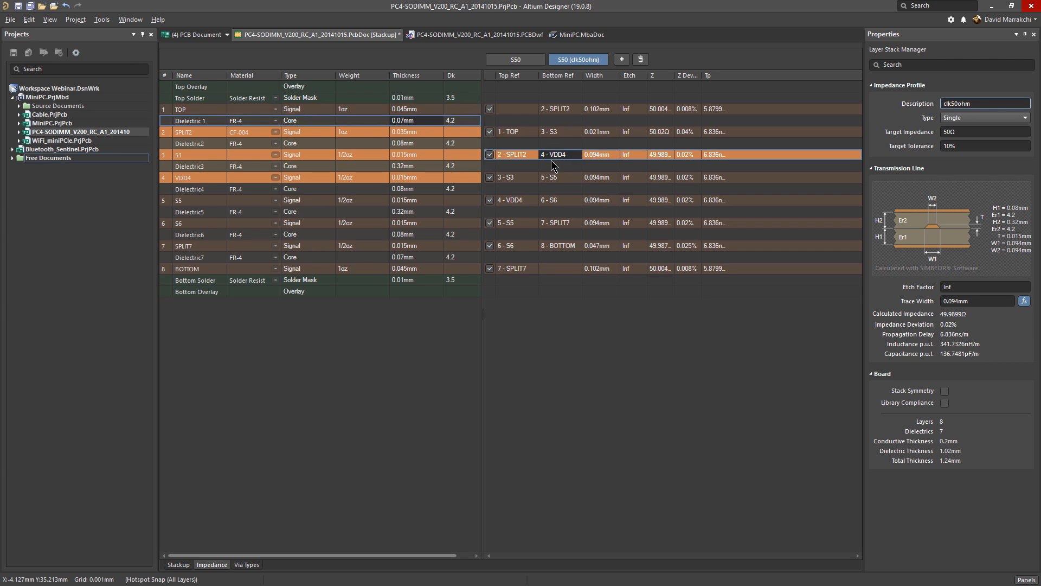
right_click(205, 167)
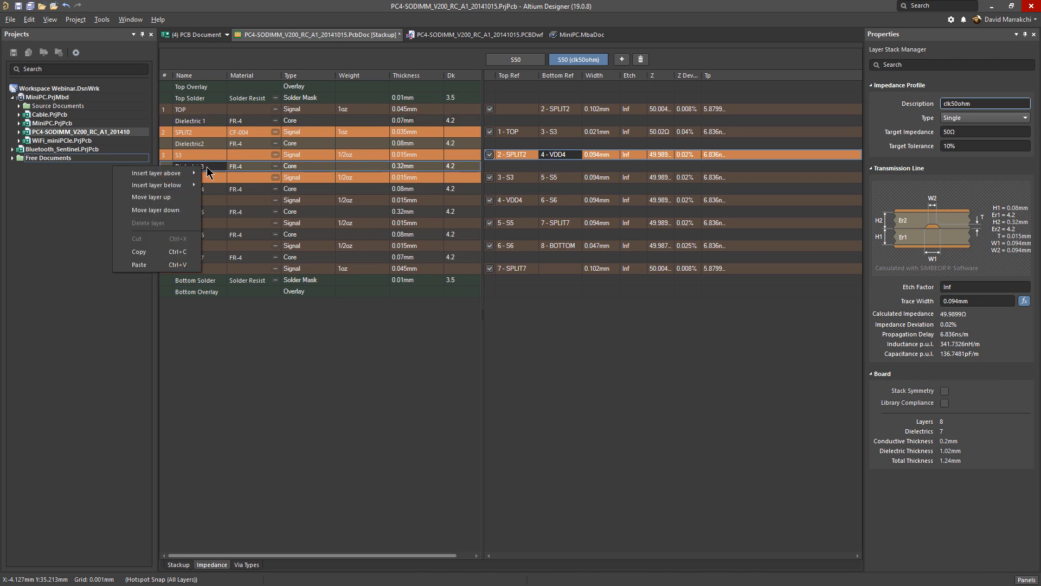
mouse_move(187, 187)
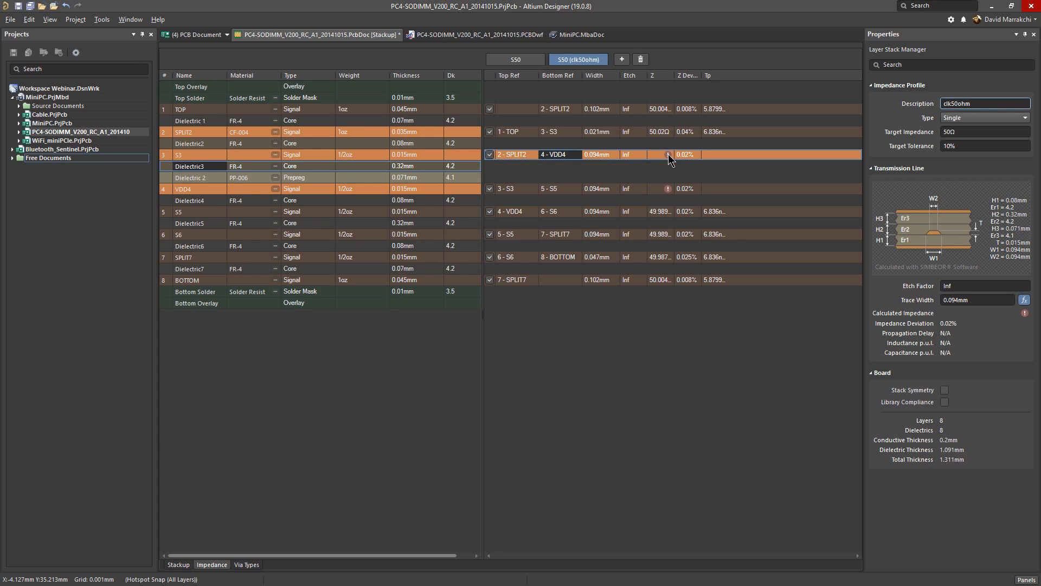
key("ctrl+z")
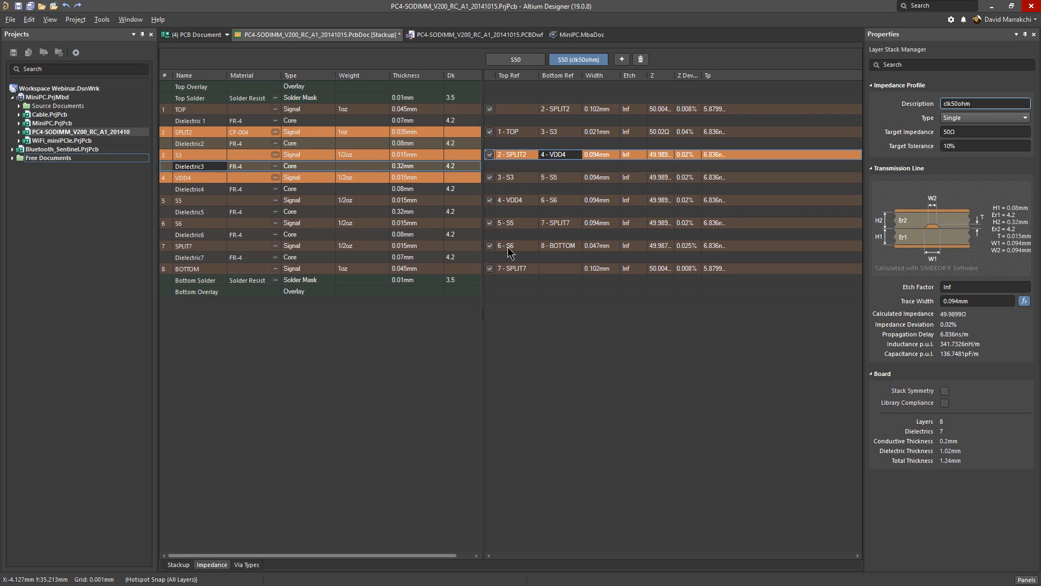
Make the clk50ohm impedance profile differential and set the S3 layer's trace gap to 0.15 mm, with trace width calculated from the target impedance
left_click(954, 118)
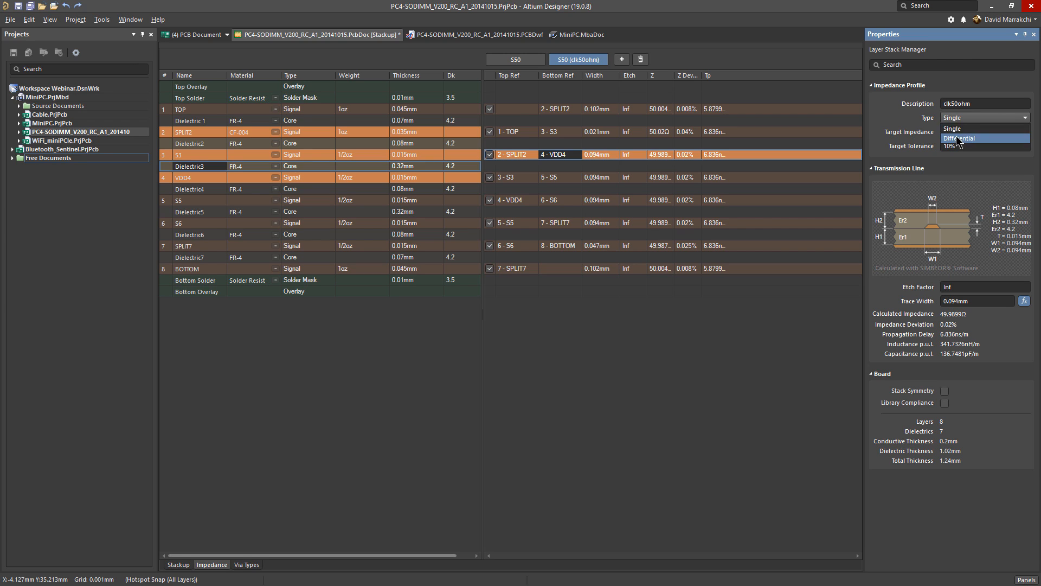
left_click(958, 139)
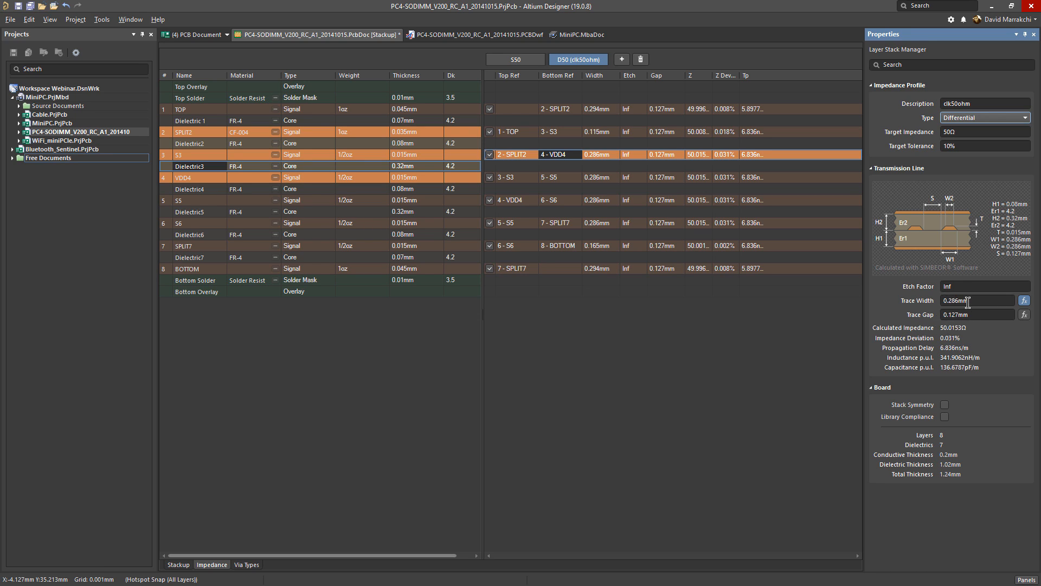
left_click(957, 315)
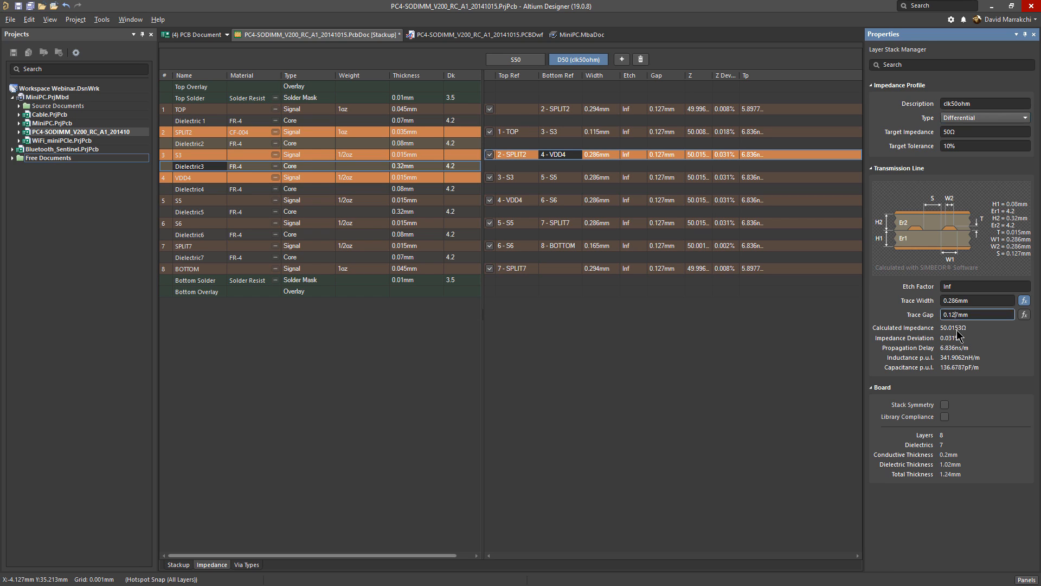
key("BackSpace")
key("BackSpace")
key("Return")
left_click(1024, 316)
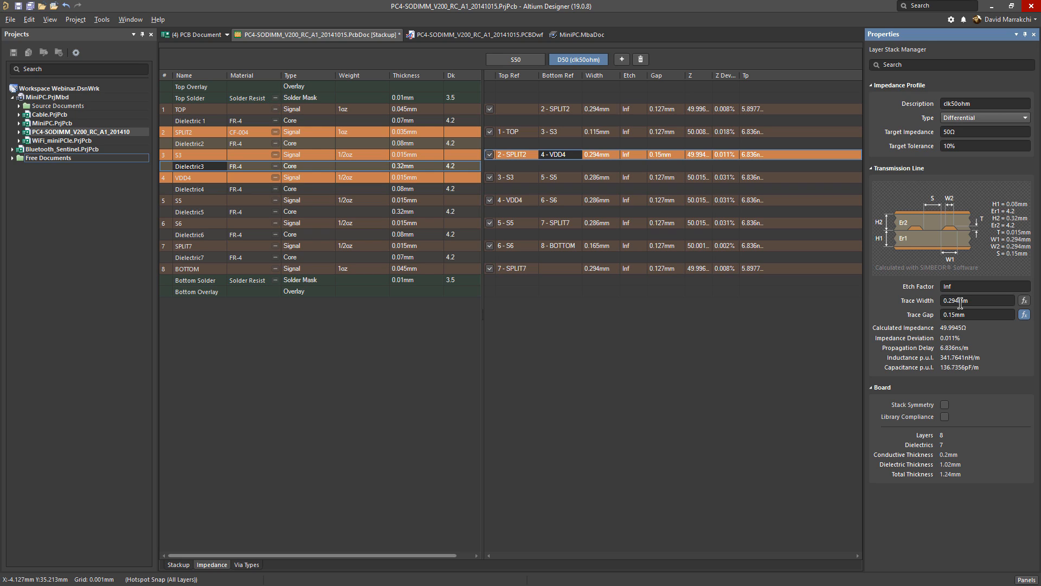
left_click(1026, 304)
Save the layer stackup document and open the design rules of the SODIMM PCB layout
right_click(281, 36)
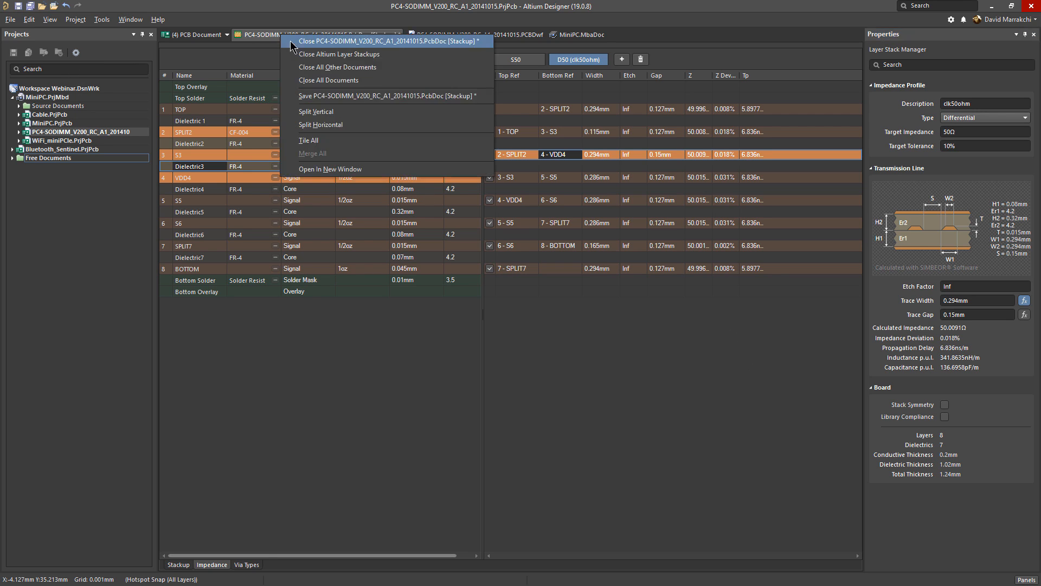
left_click(324, 97)
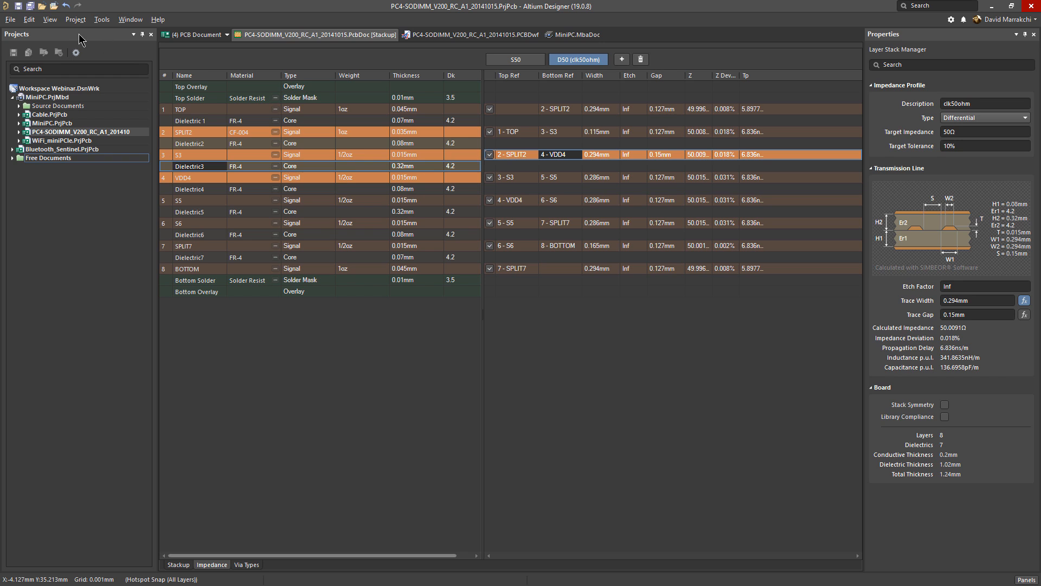
left_click(200, 41)
left_click(205, 70)
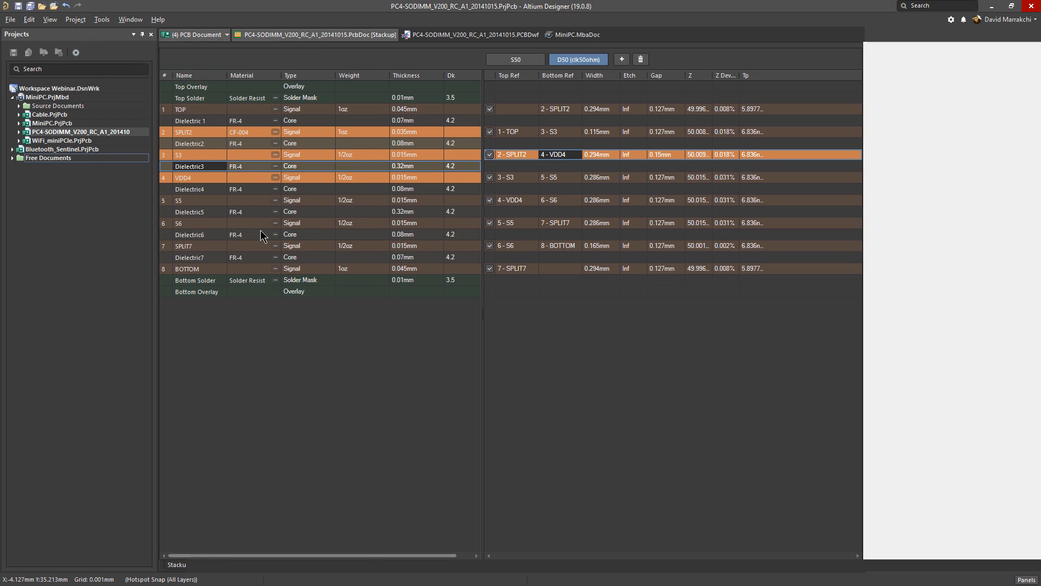
left_click(130, 20)
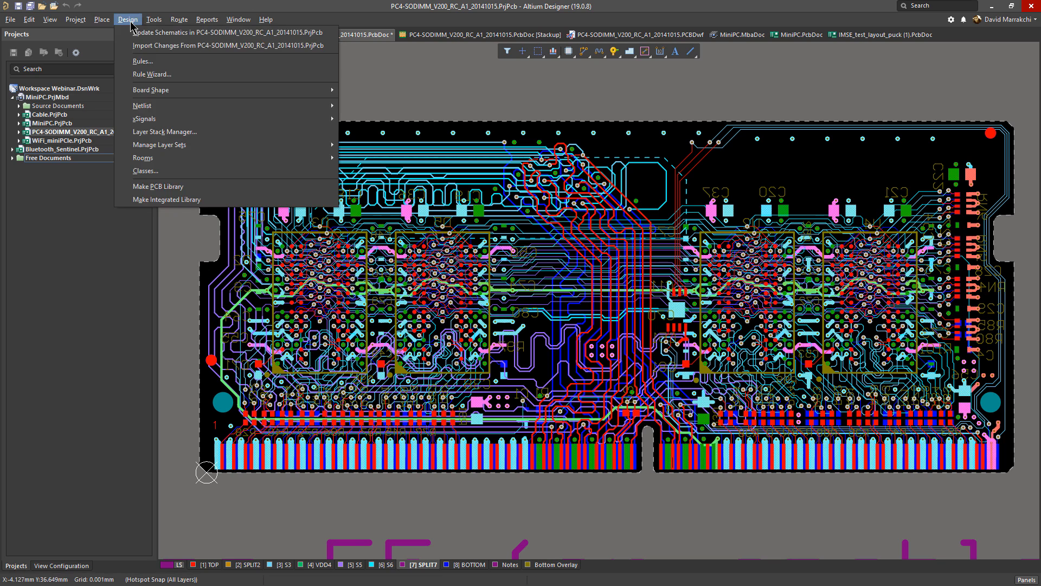
left_click(144, 61)
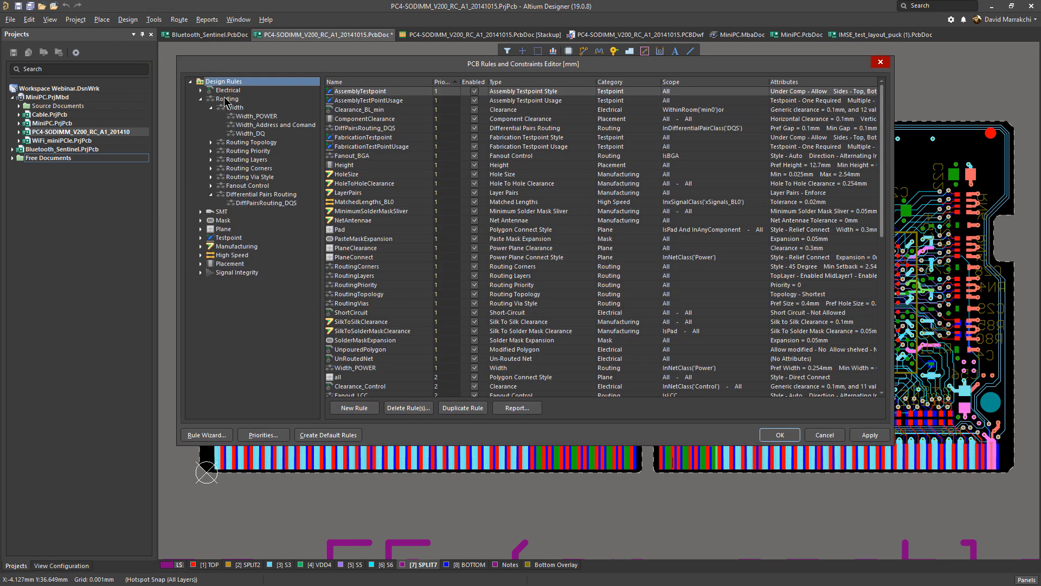
Make the Width_Address and Comand routing rule use the S50 impedance profile
left_click(255, 117)
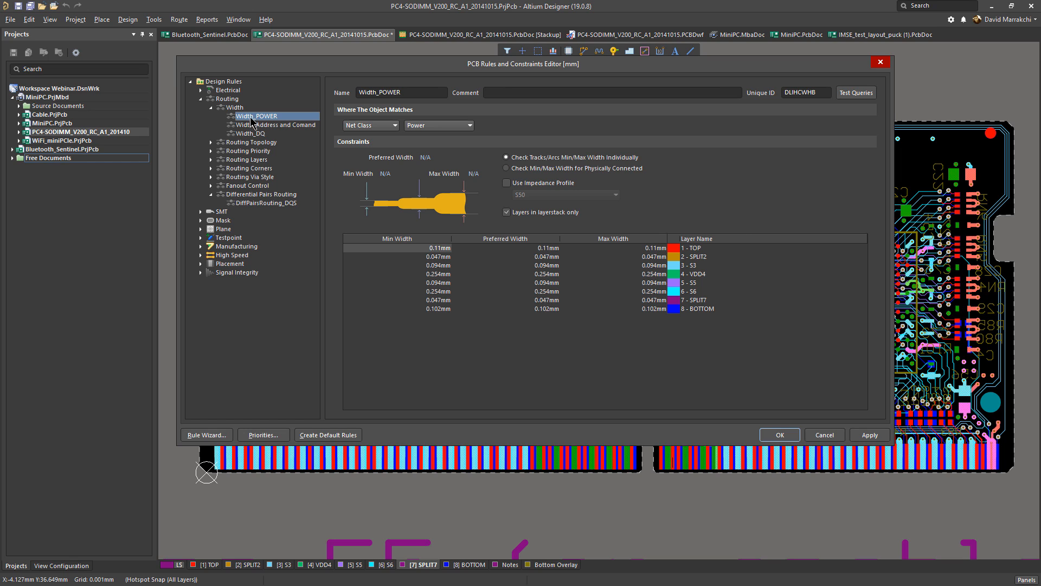
left_click(259, 125)
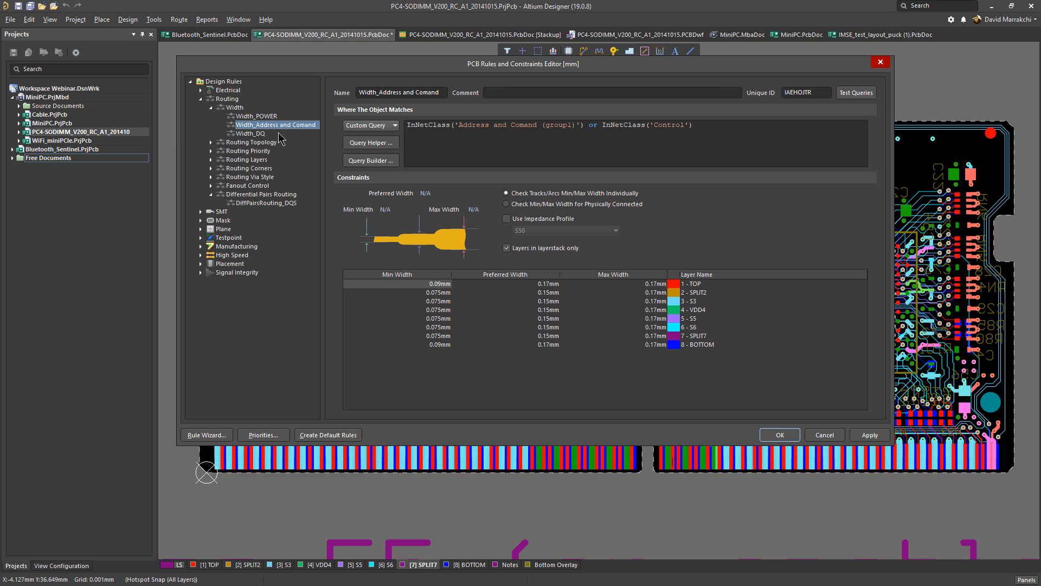
left_click(508, 219)
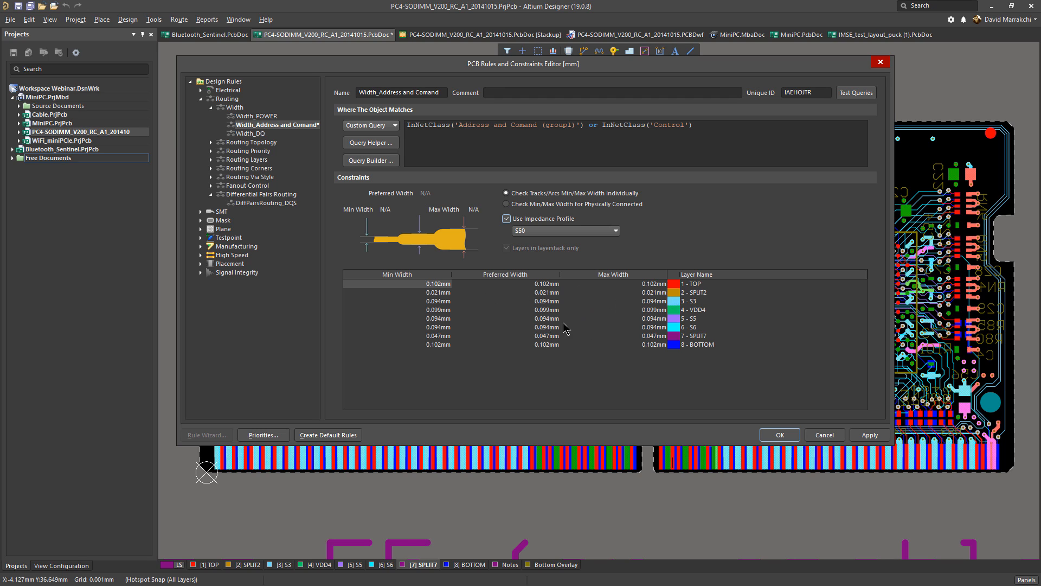
left_click(551, 235)
left_click(551, 234)
Add a differential pairs routing rule for the CLK diff pair class that uses the D50 (clk50ohm) impedance profile, and accept the rule changes
left_click(248, 205)
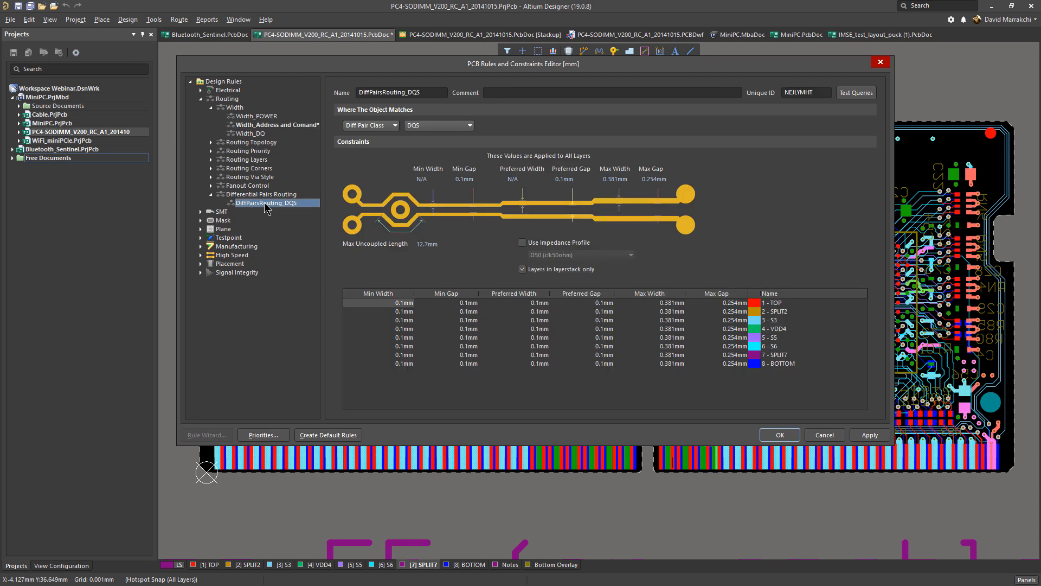
right_click(264, 202)
left_click(287, 209)
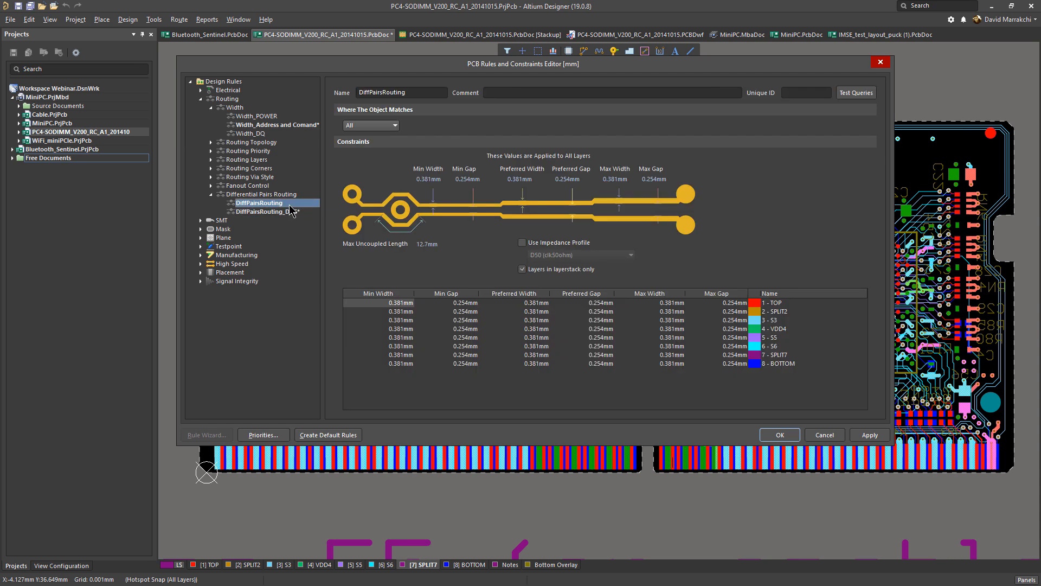
left_click(378, 127)
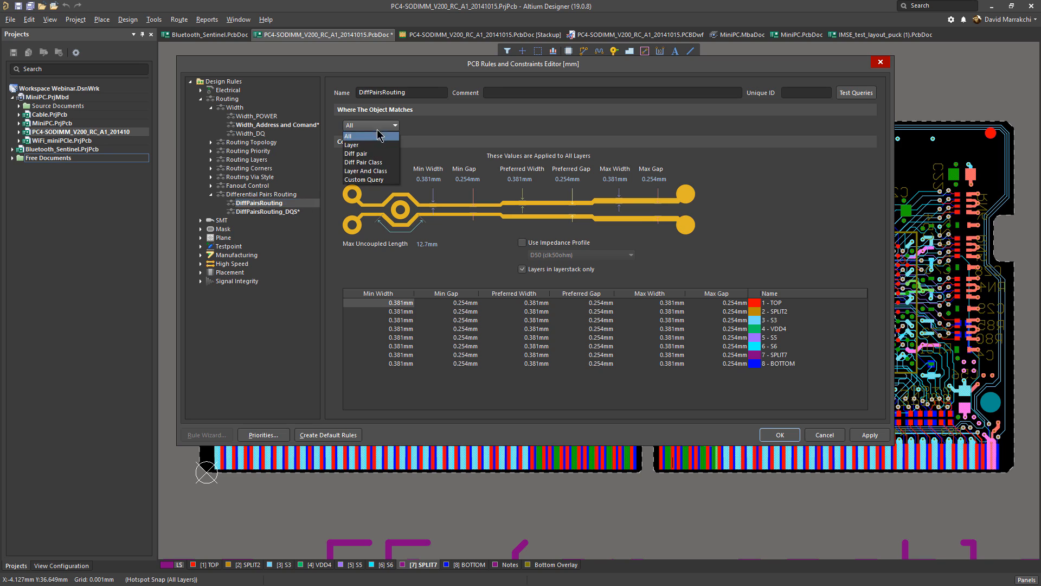
left_click(363, 162)
left_click(439, 125)
left_click(426, 147)
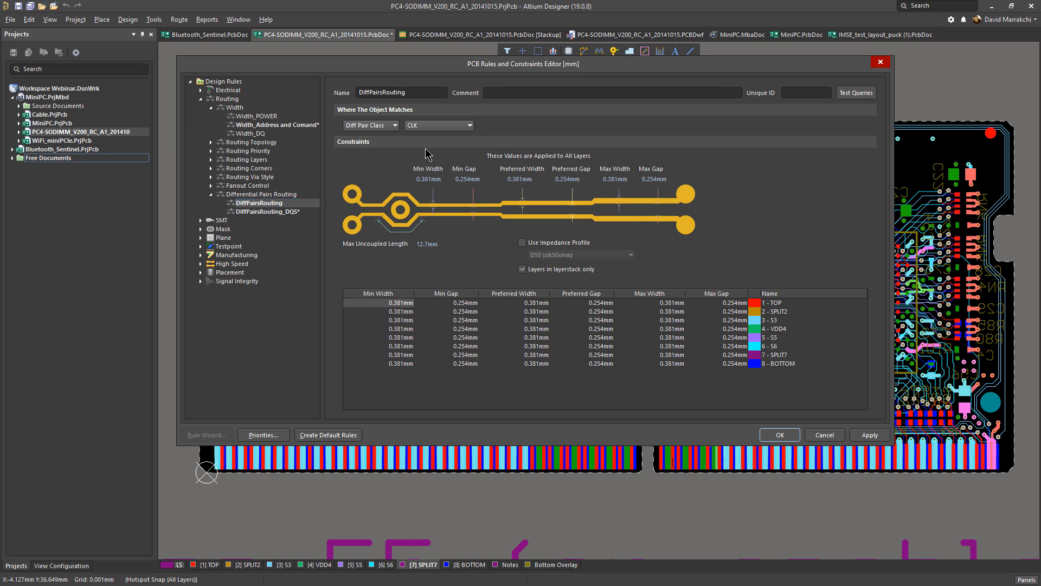
left_click(522, 243)
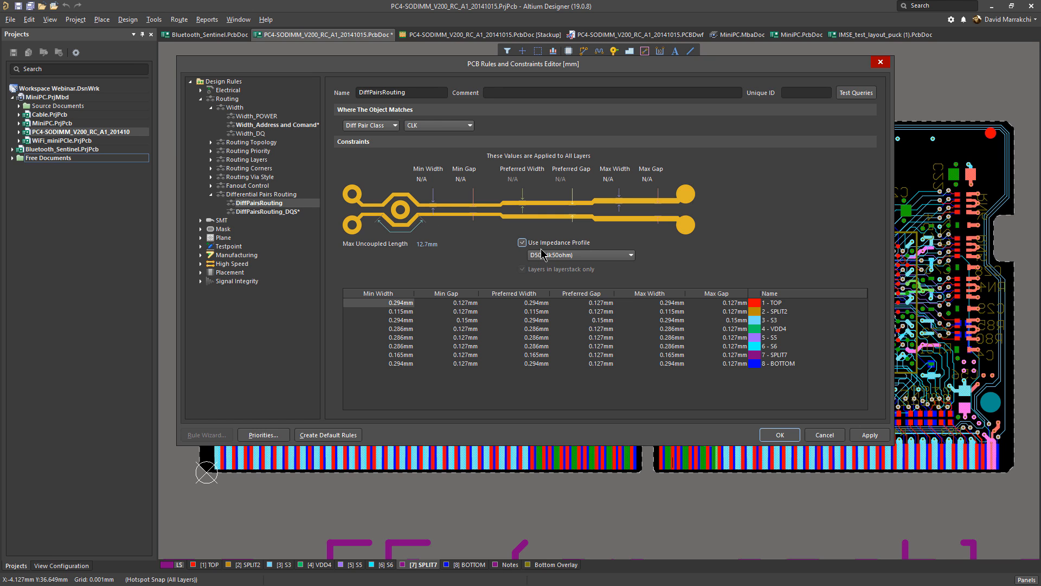
left_click(777, 434)
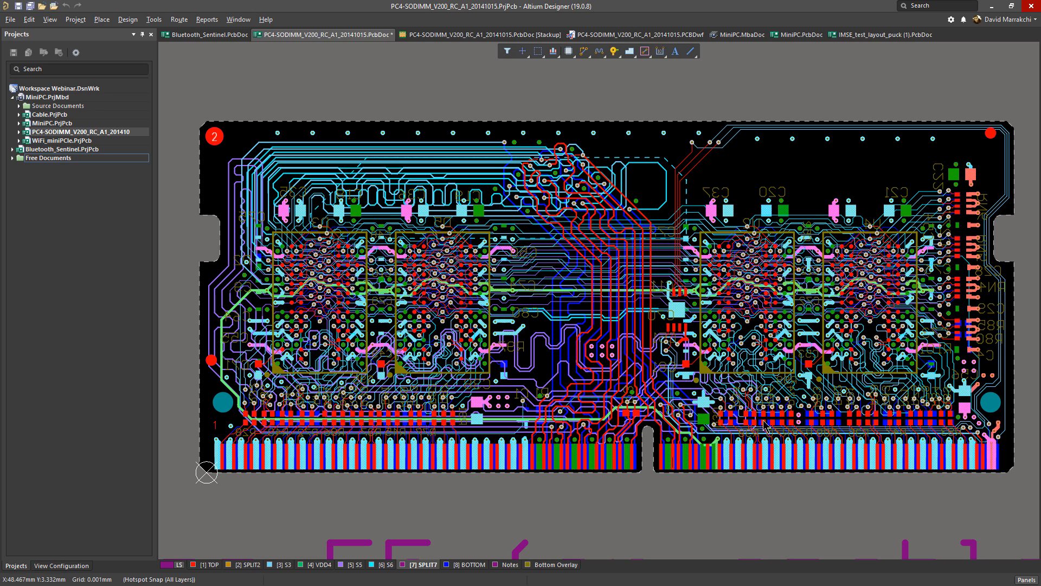
Place a transmission line table below the board views on the SODIMM board's PCBDwf drawing sheet
left_click(628, 35)
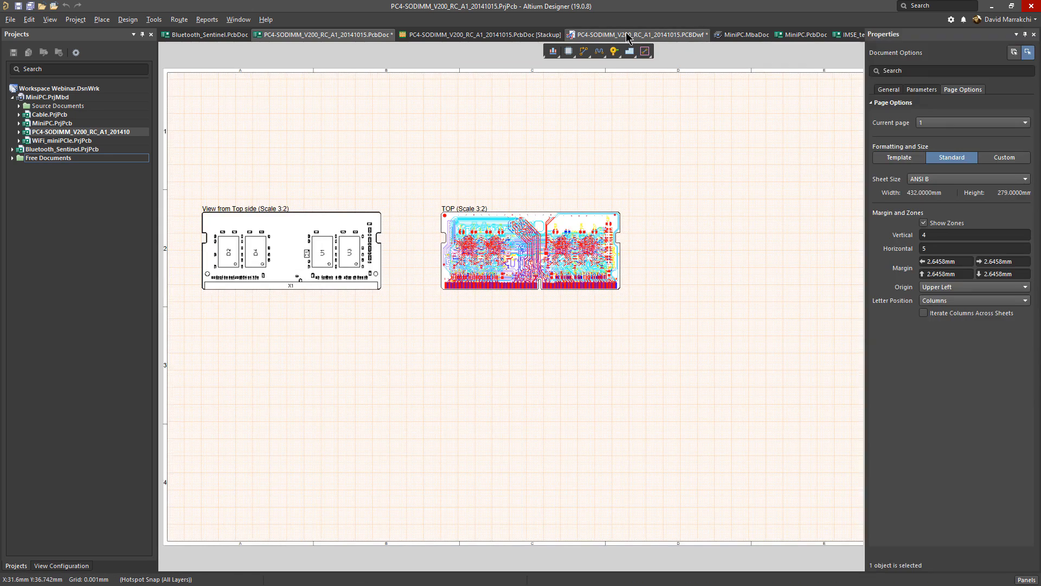
right_click(302, 341)
mouse_move(410, 348)
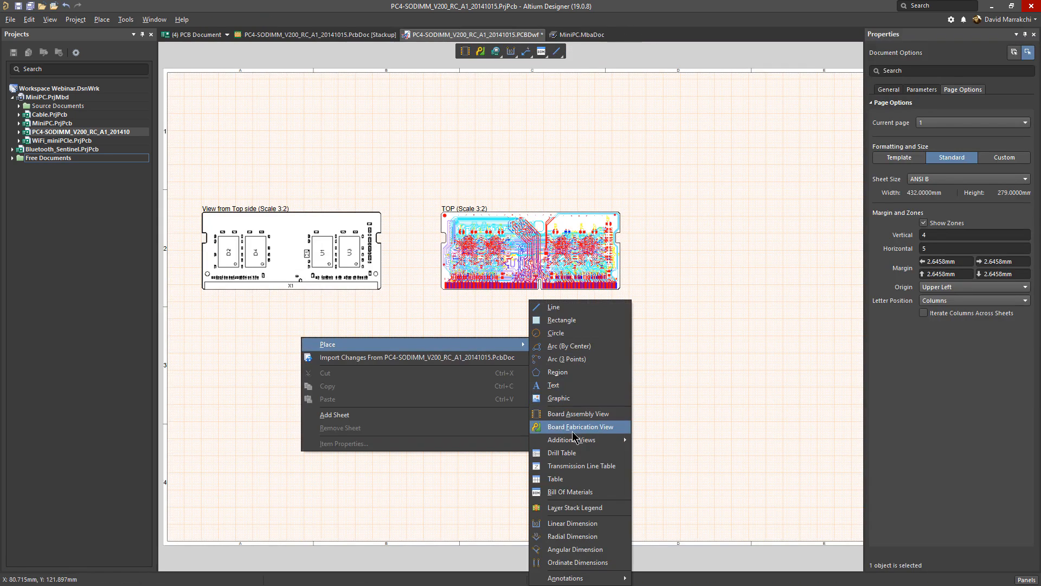
left_click(581, 465)
left_click(203, 477)
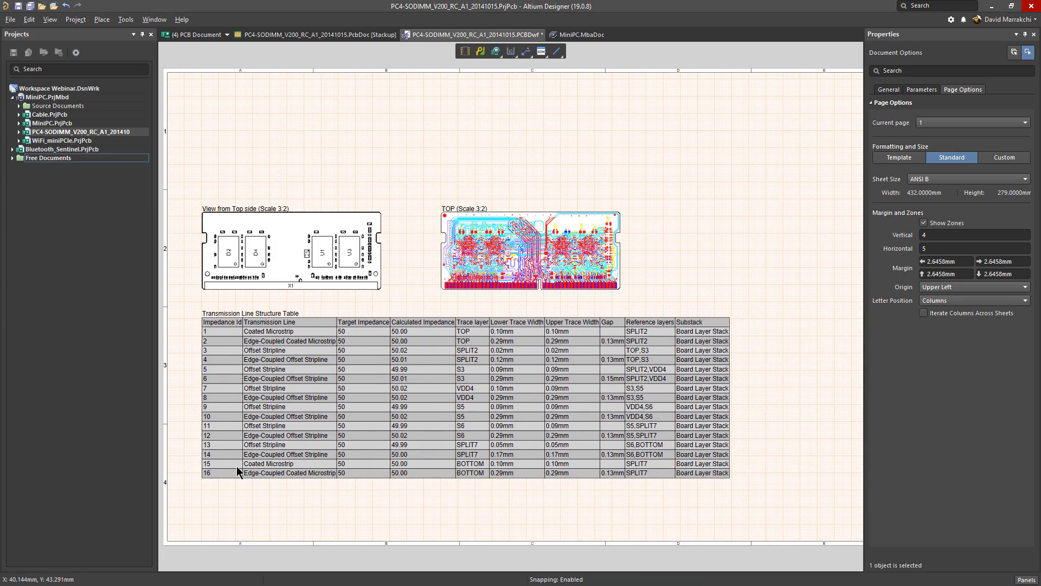
scroll(269, 442, "up", 2, "ctrl")
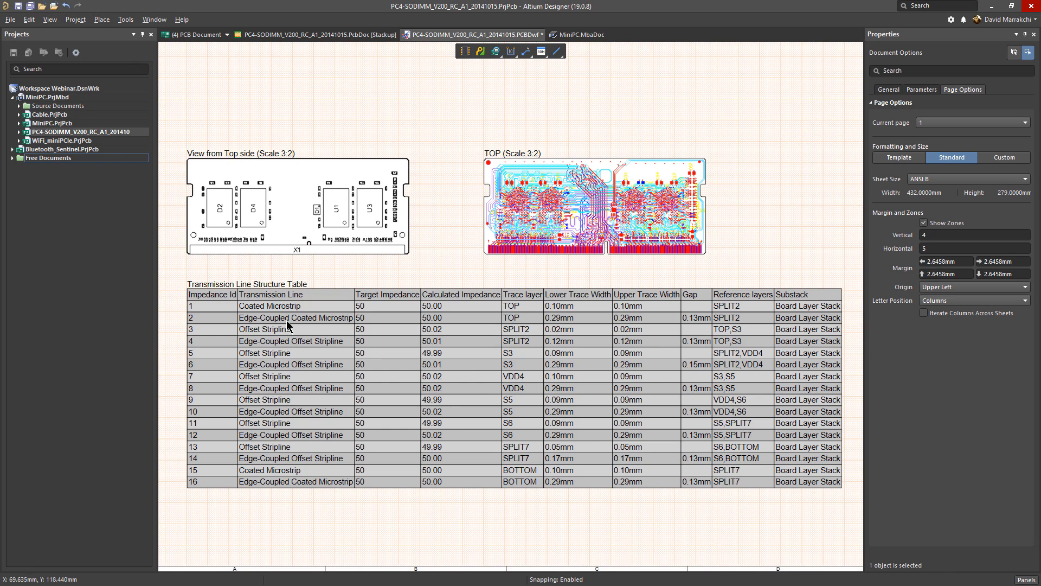